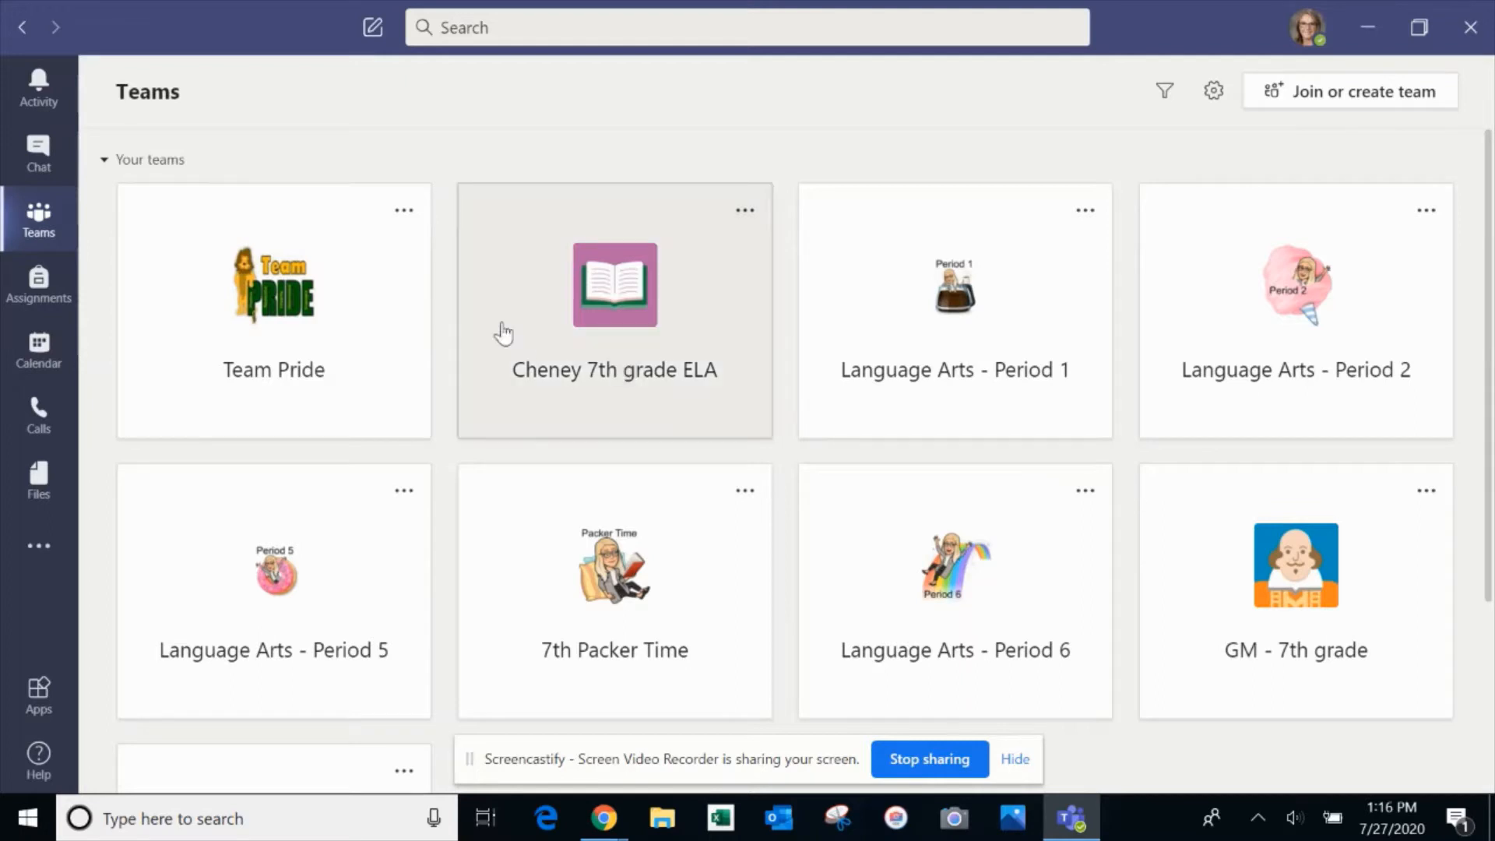
scroll(782, 404, down, 3)
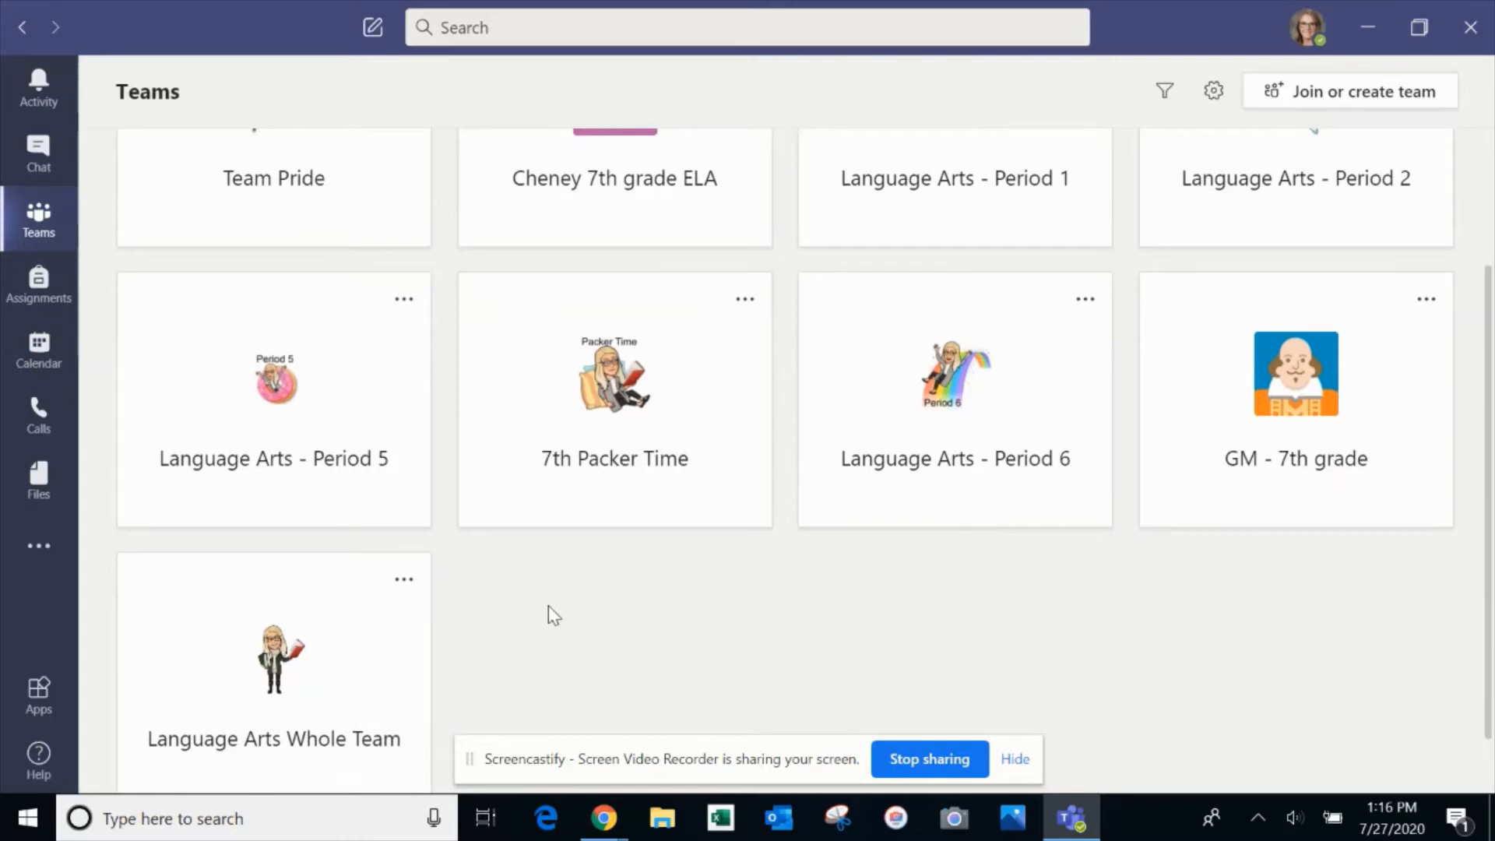
scroll(510, 633, down, 1)
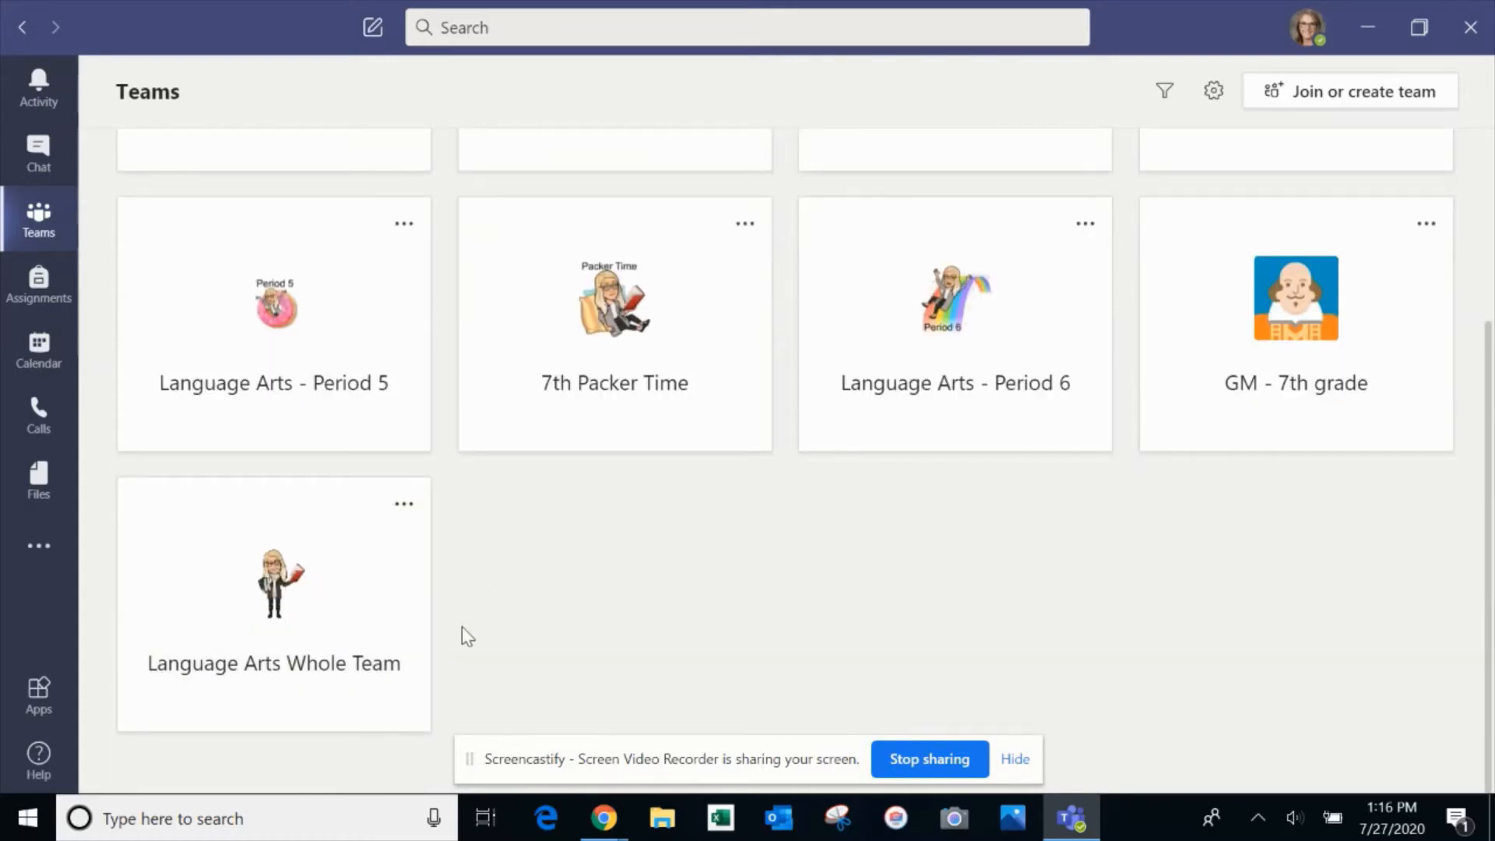
scroll(461, 627, up, 4)
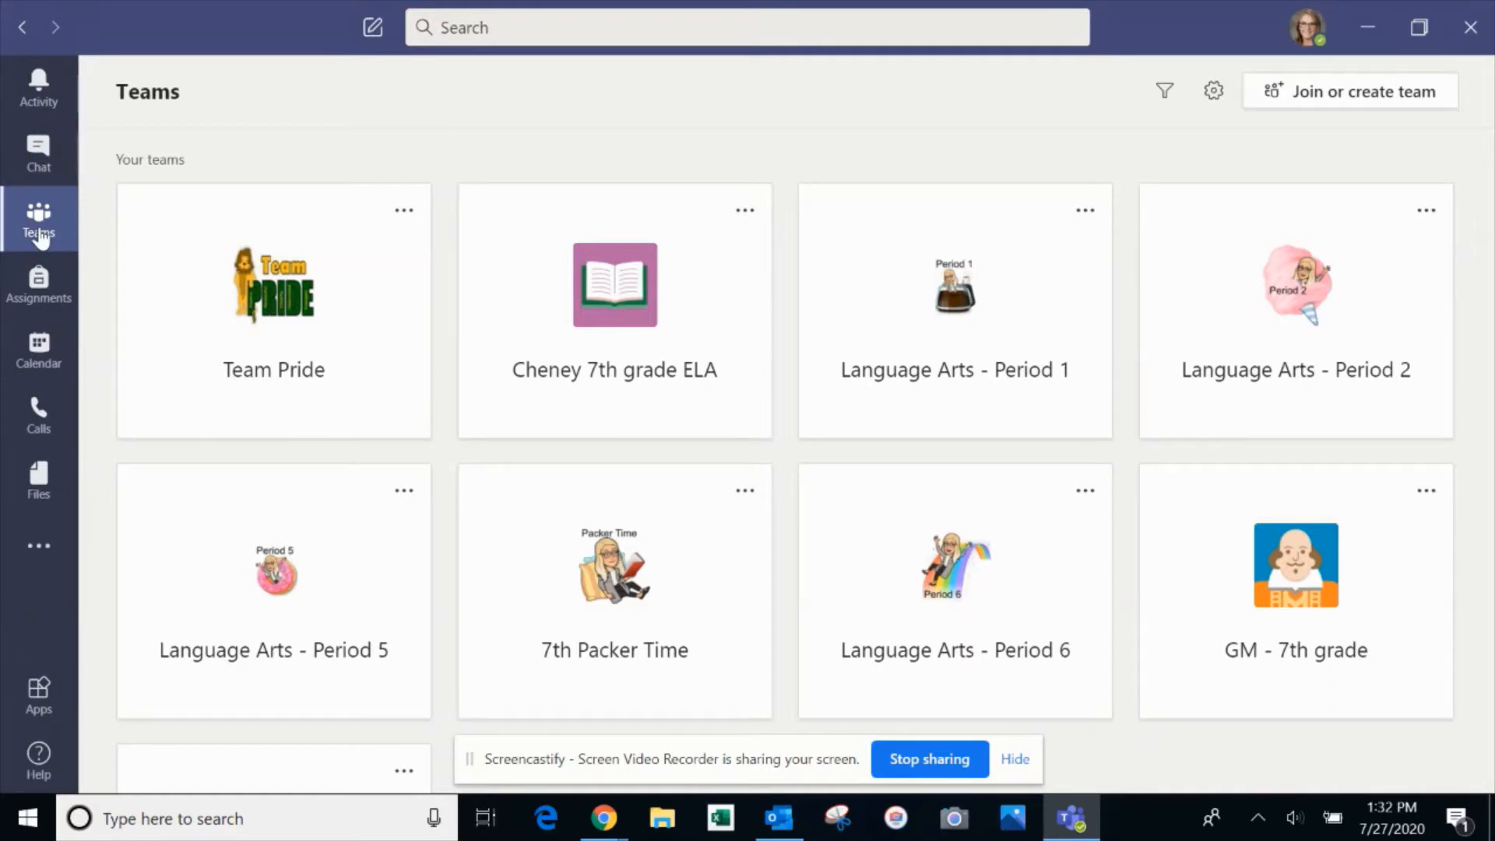
Open the Teams calendar on the July 27–31, 2020 work week and scroll through it
click(48, 361)
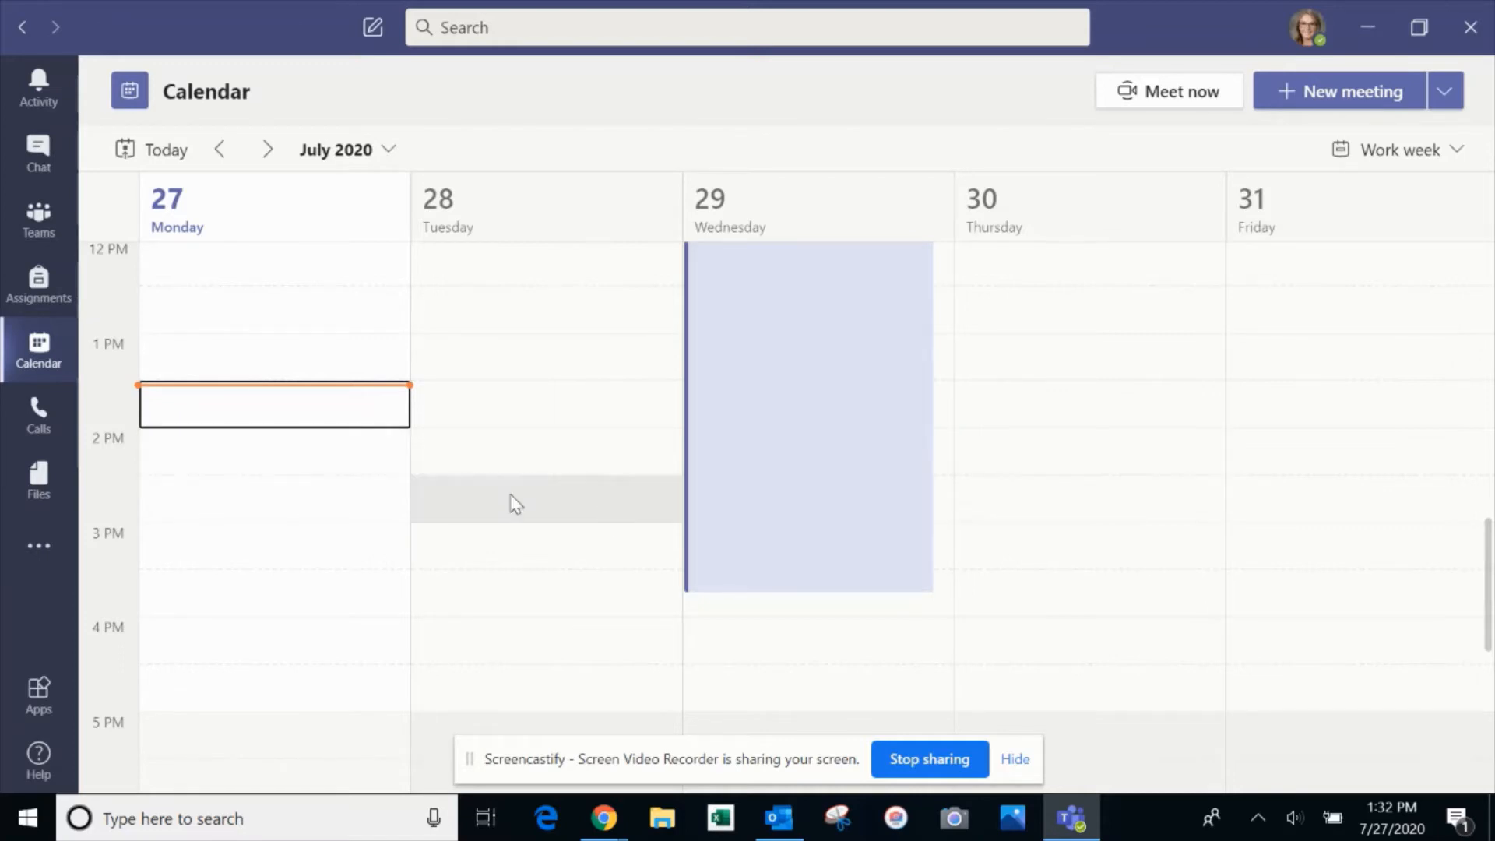
scroll(551, 497, up, 5)
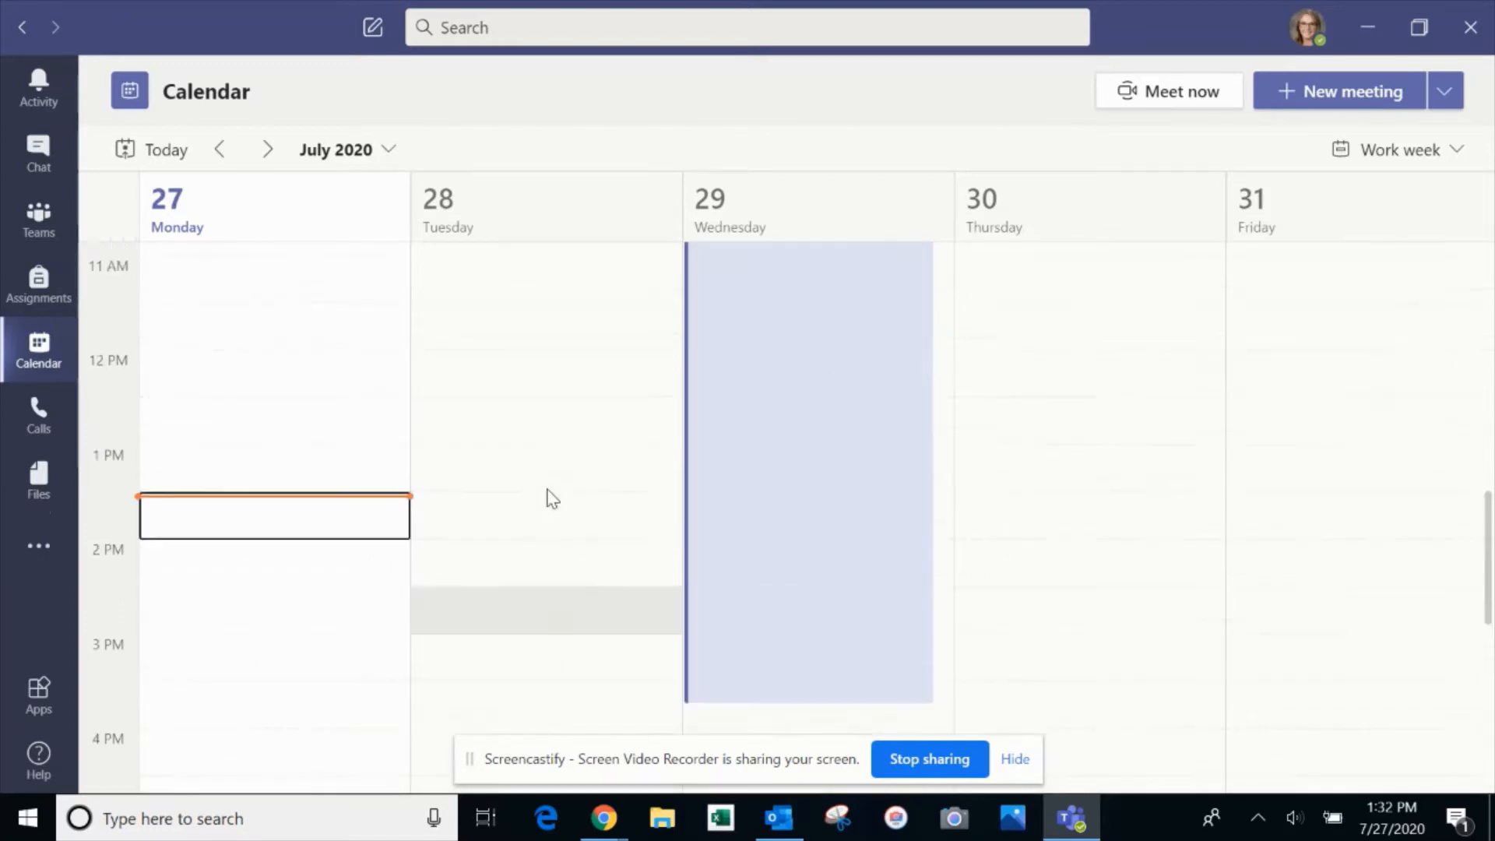
scroll(551, 497, up, 1)
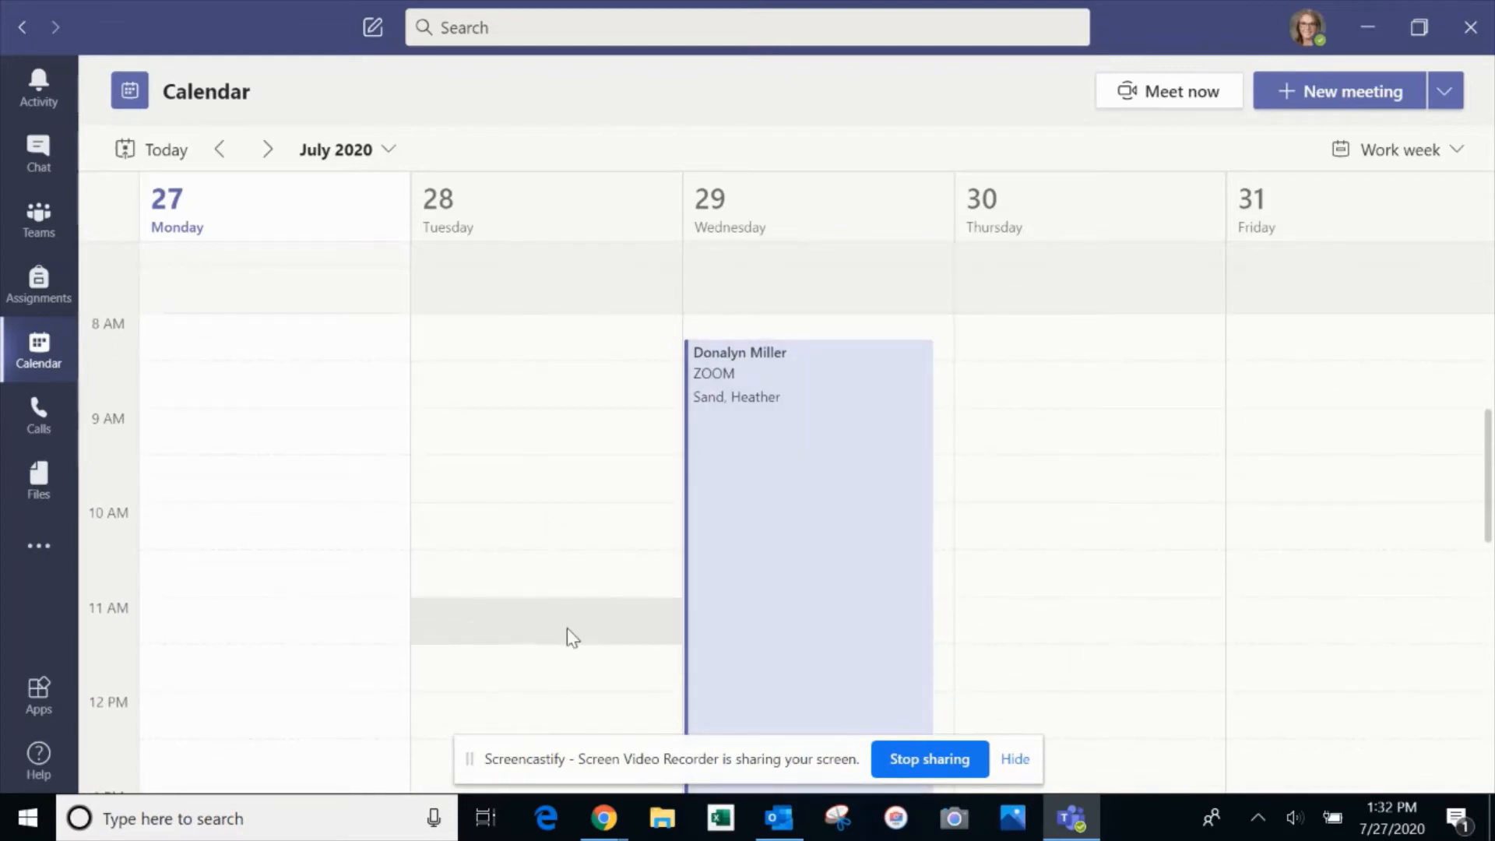
scroll(566, 628, down, 4)
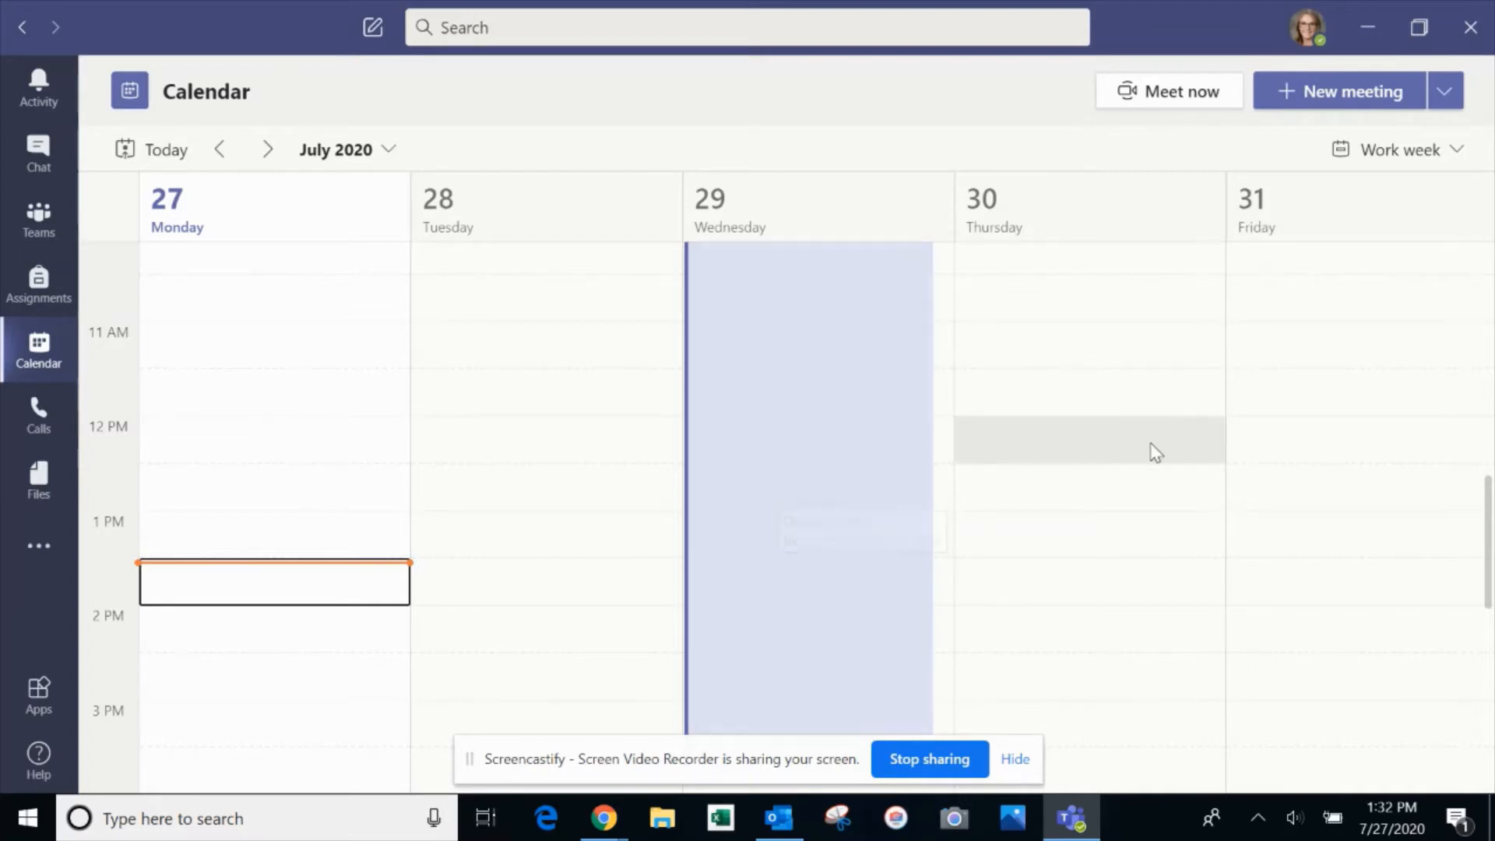
Create a new meeting titled '7th Grade PLC' and add the colleague's e-mail as a required attendee
click(1326, 95)
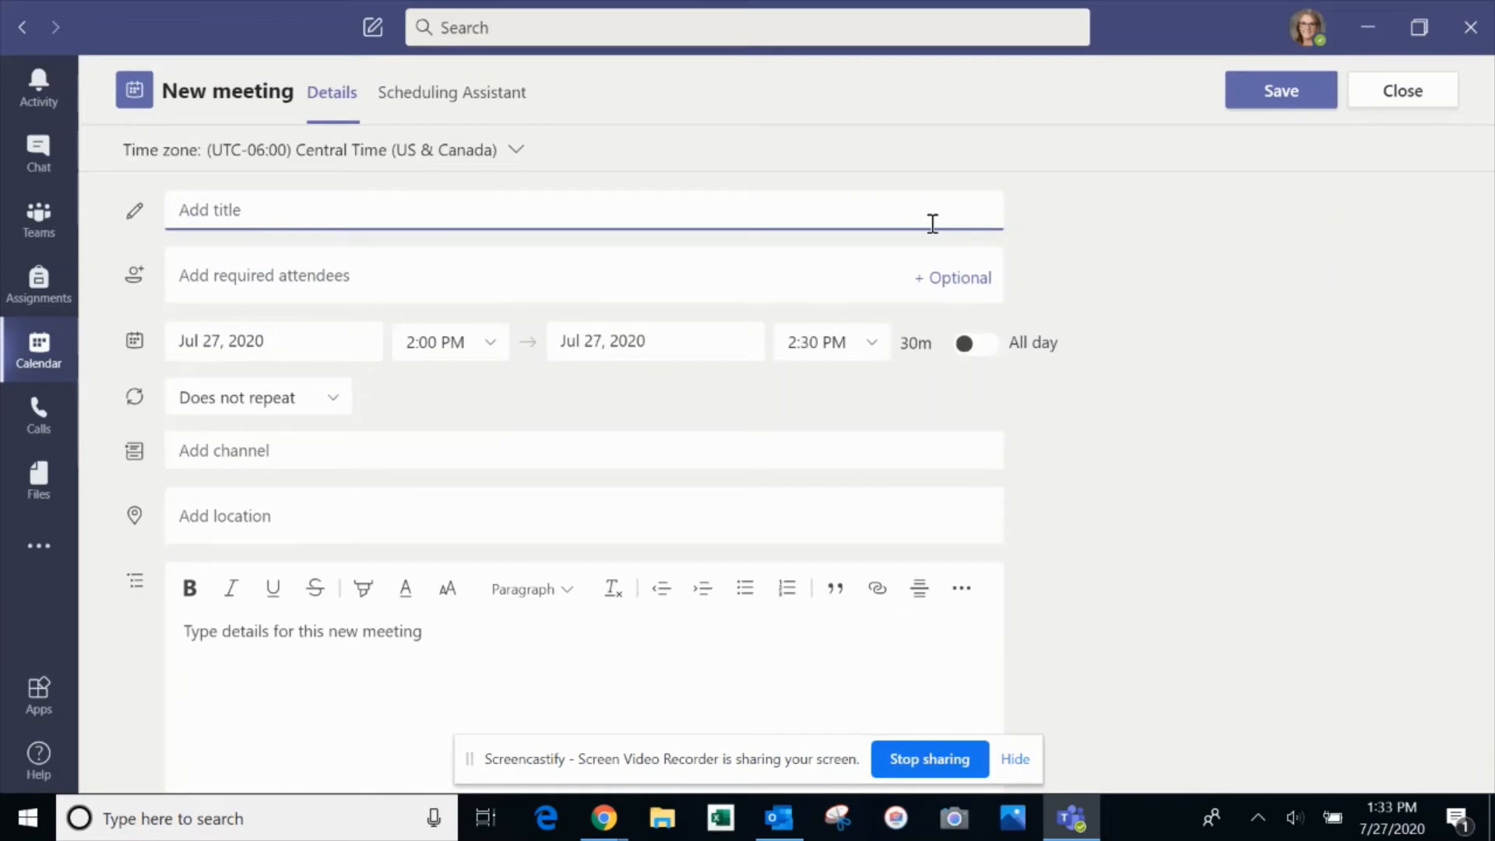
text(7th Grade PLC)
click(843, 265)
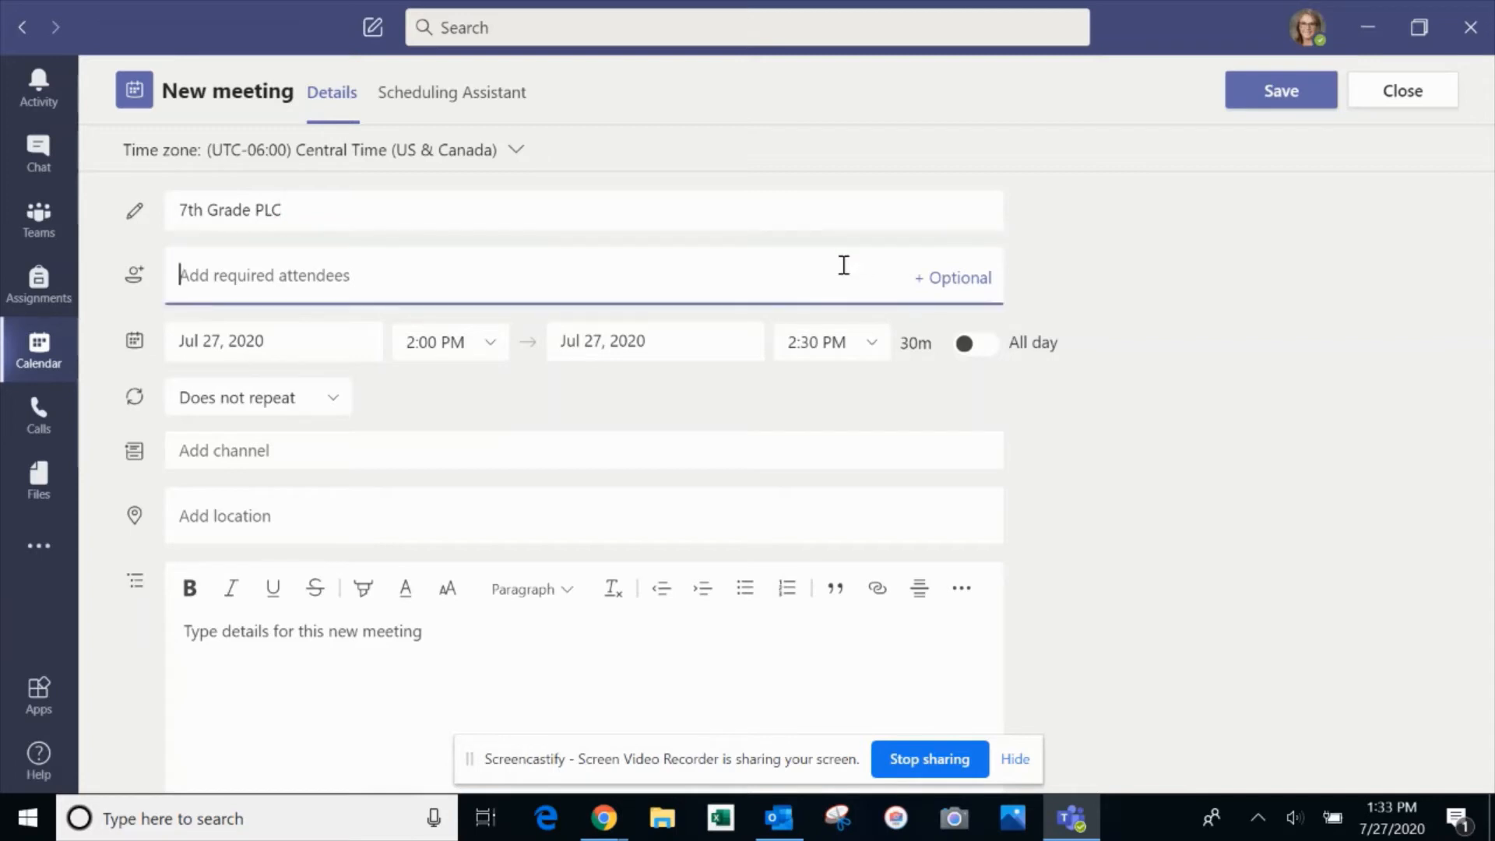
text(Nico)
key(BackSpace)
key(BackSpace)
key(BackSpace)
key(BackSpace)
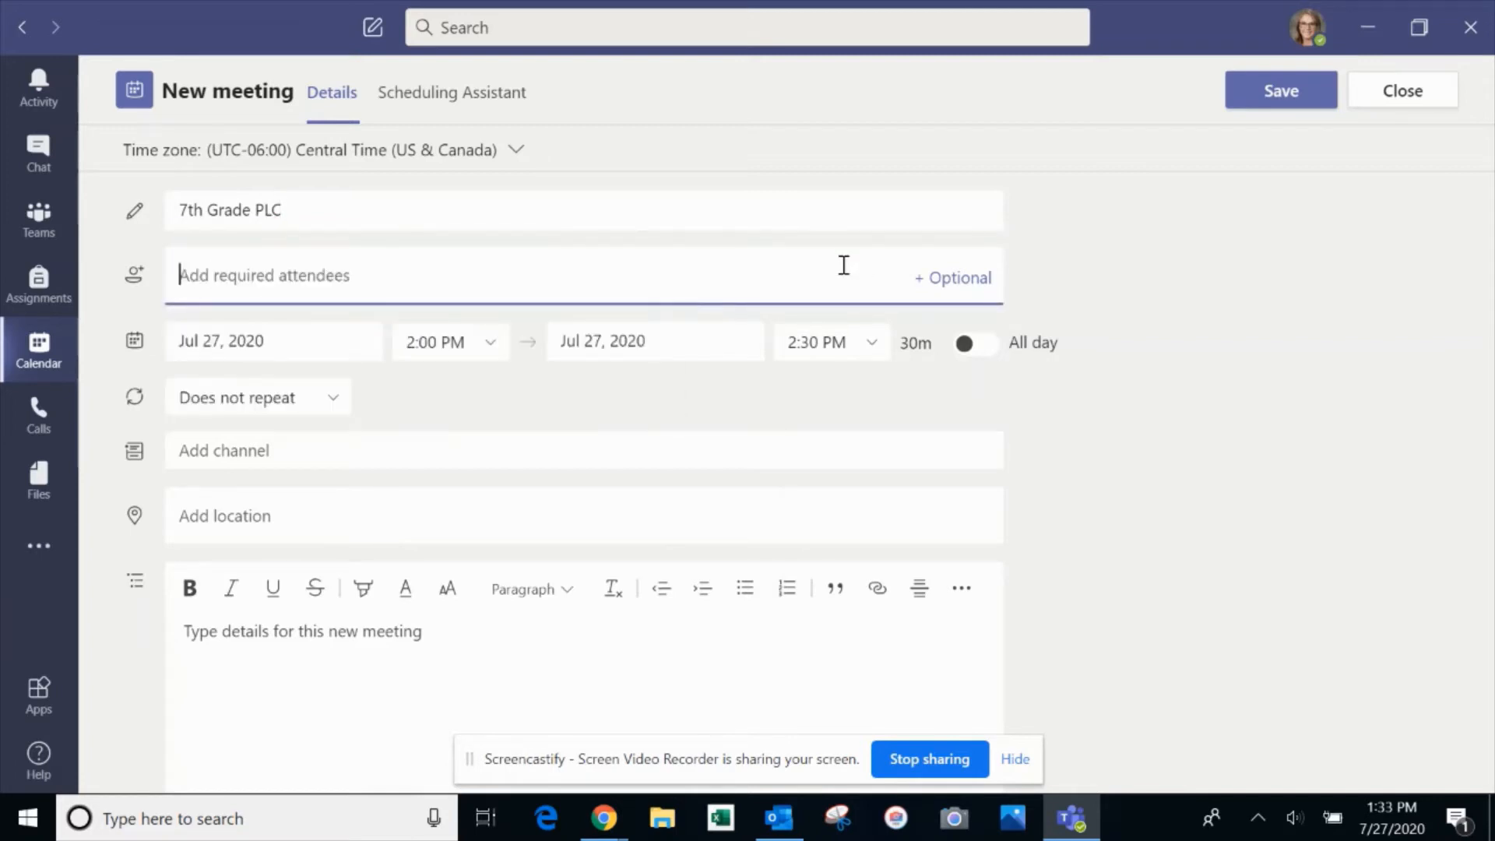
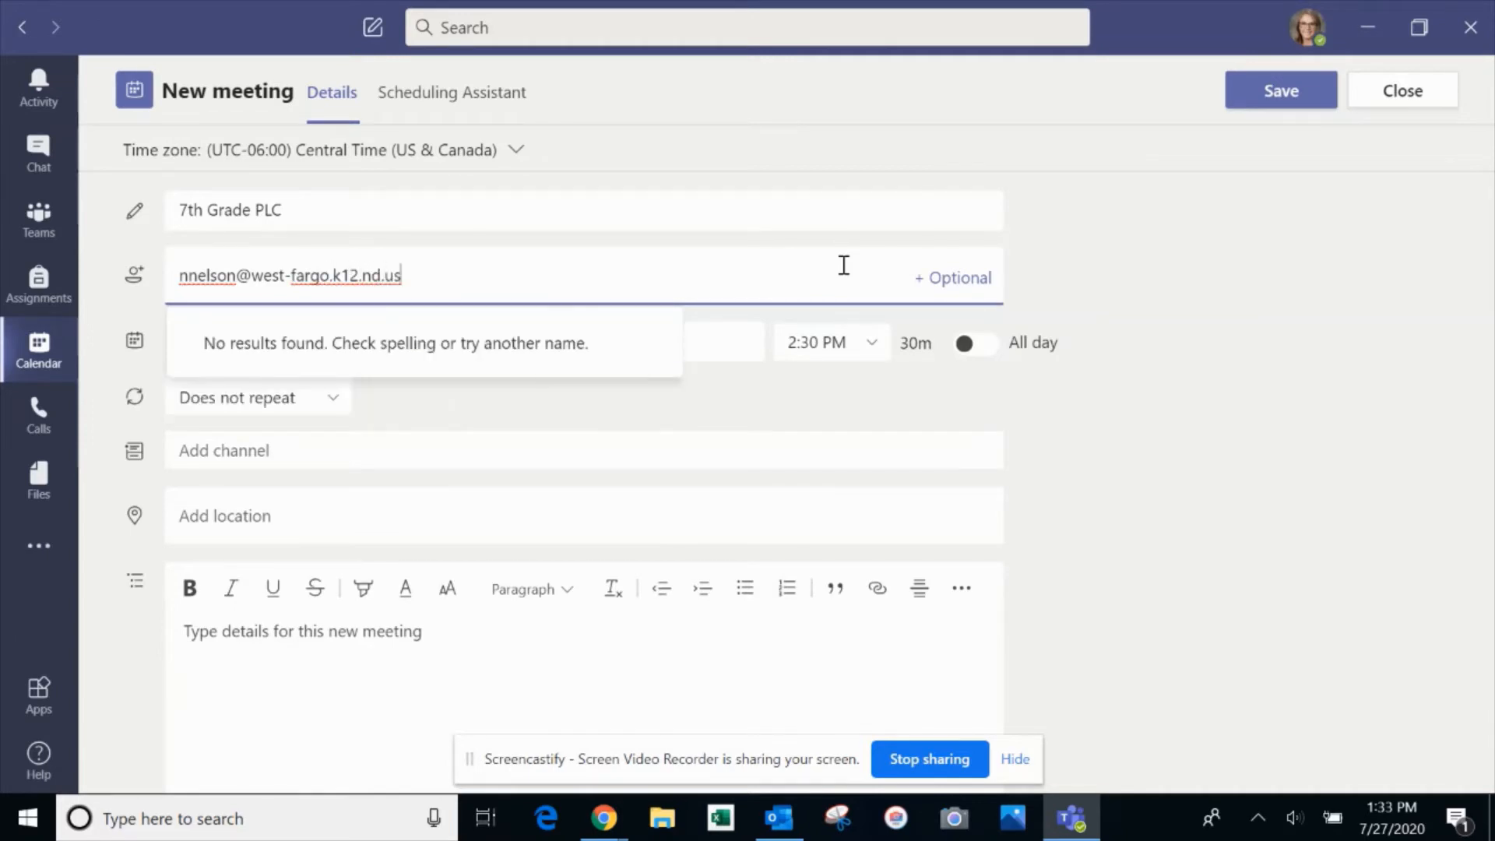
click(709, 423)
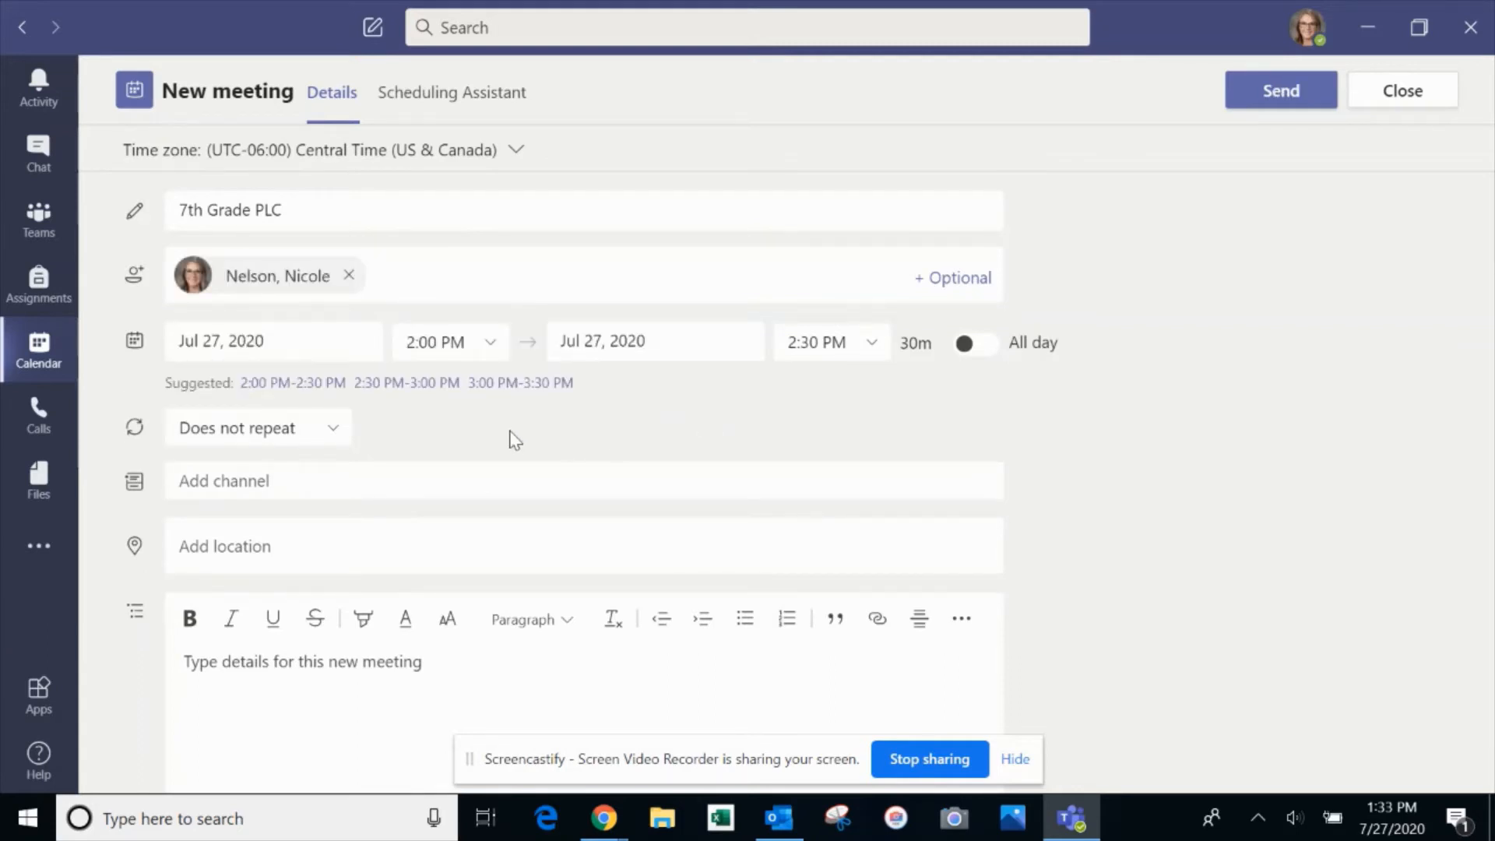
Set the meeting time to 3:00–4:00 PM
click(502, 347)
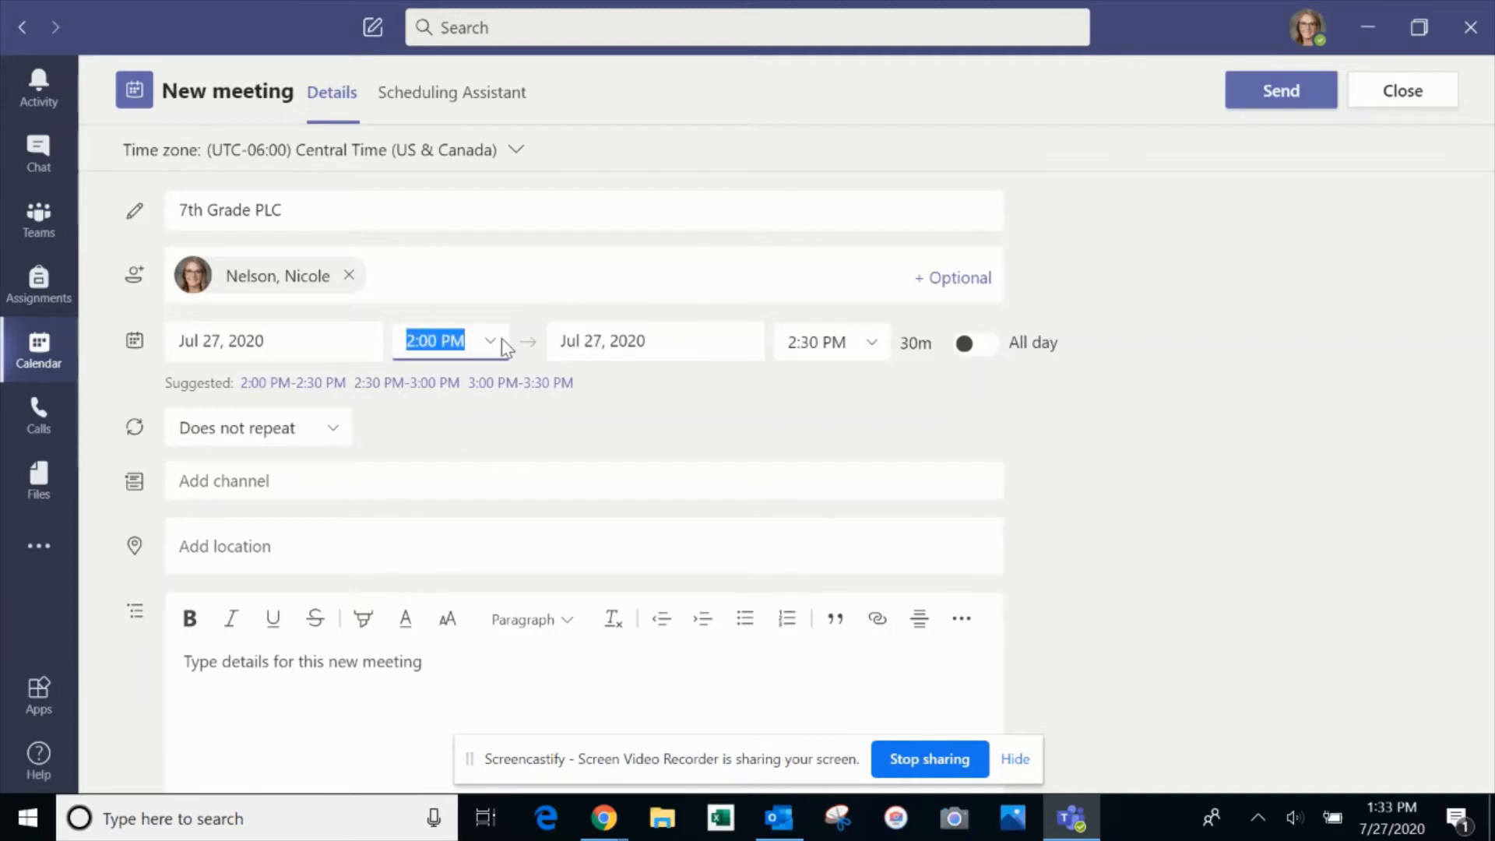
click(510, 586)
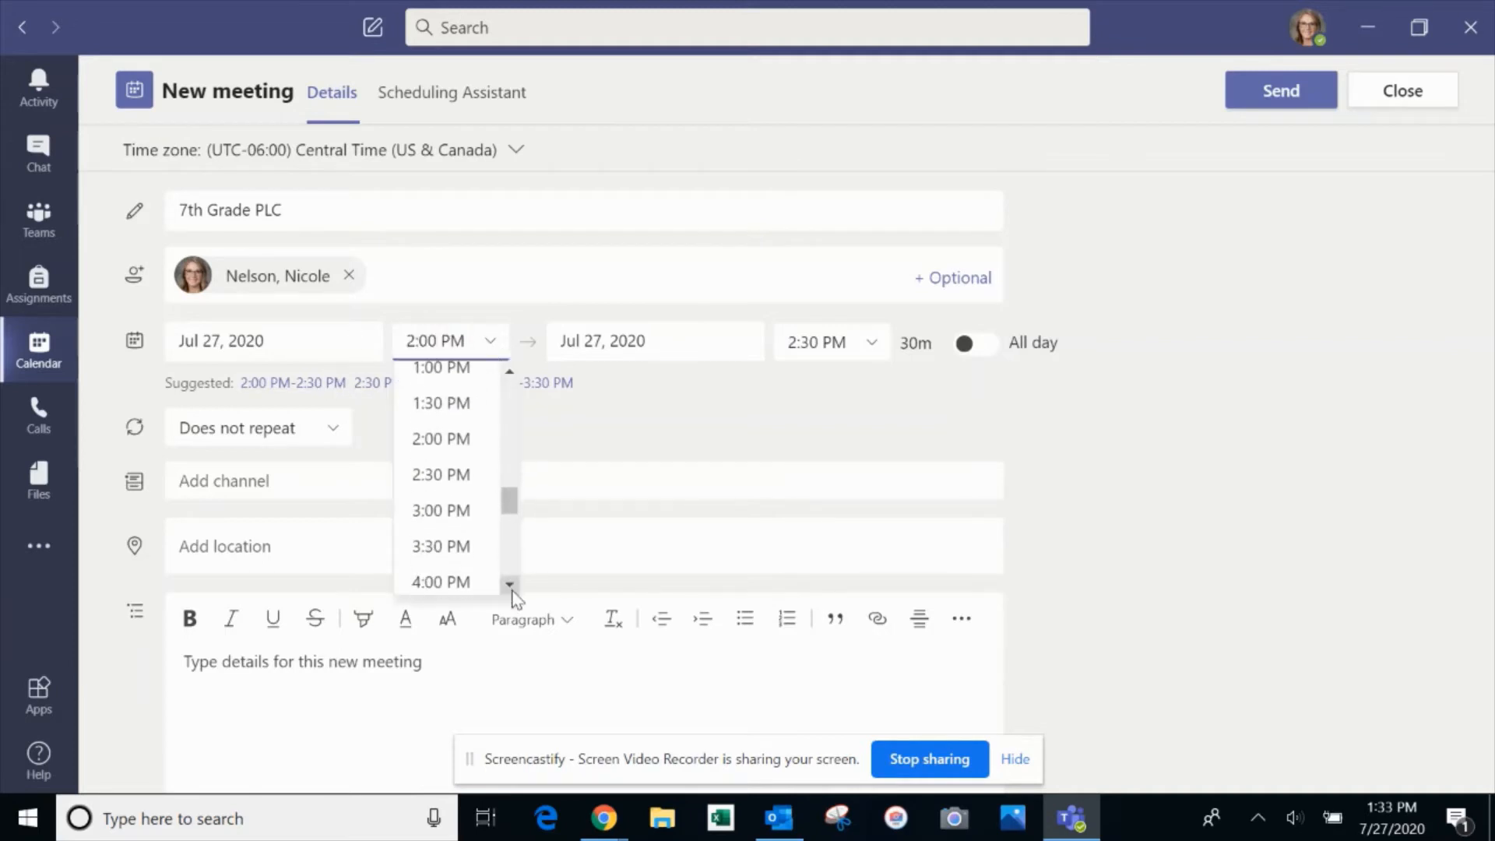
click(450, 512)
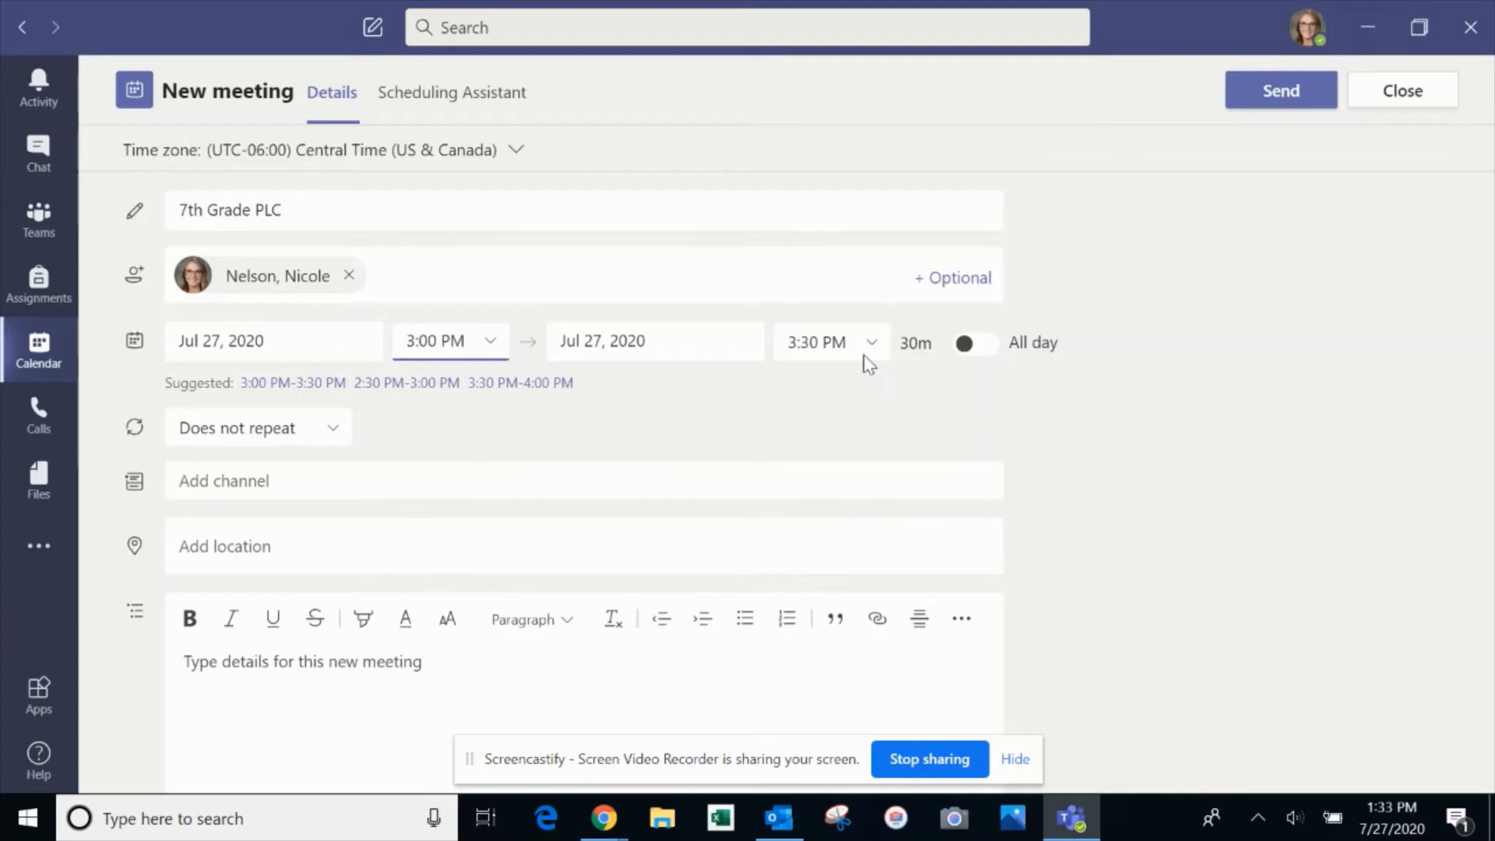
click(874, 344)
click(867, 465)
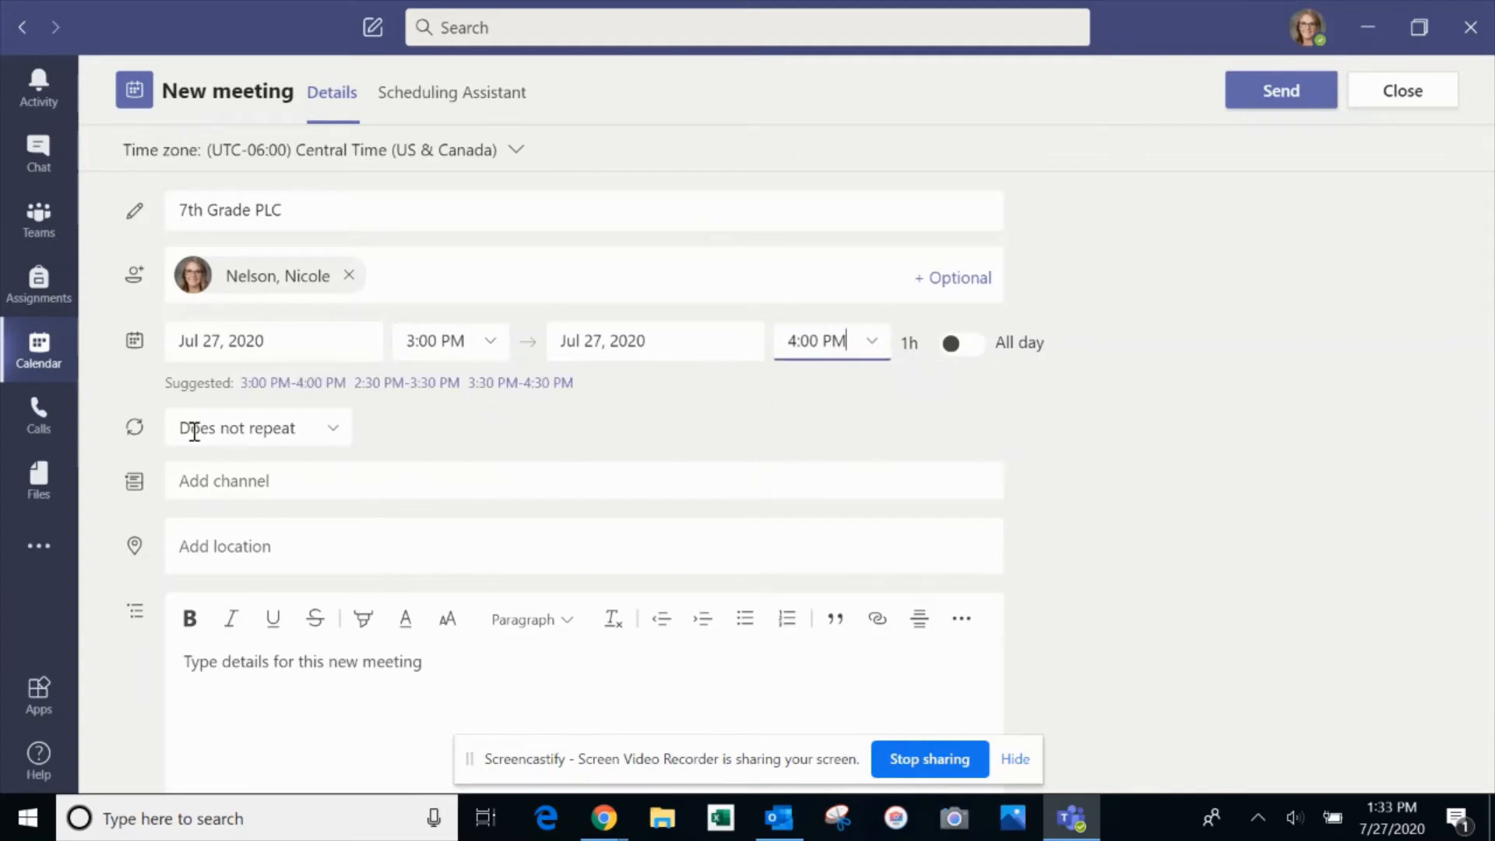
Make the meeting repeat weekly on Mondays and send the invitation
click(337, 433)
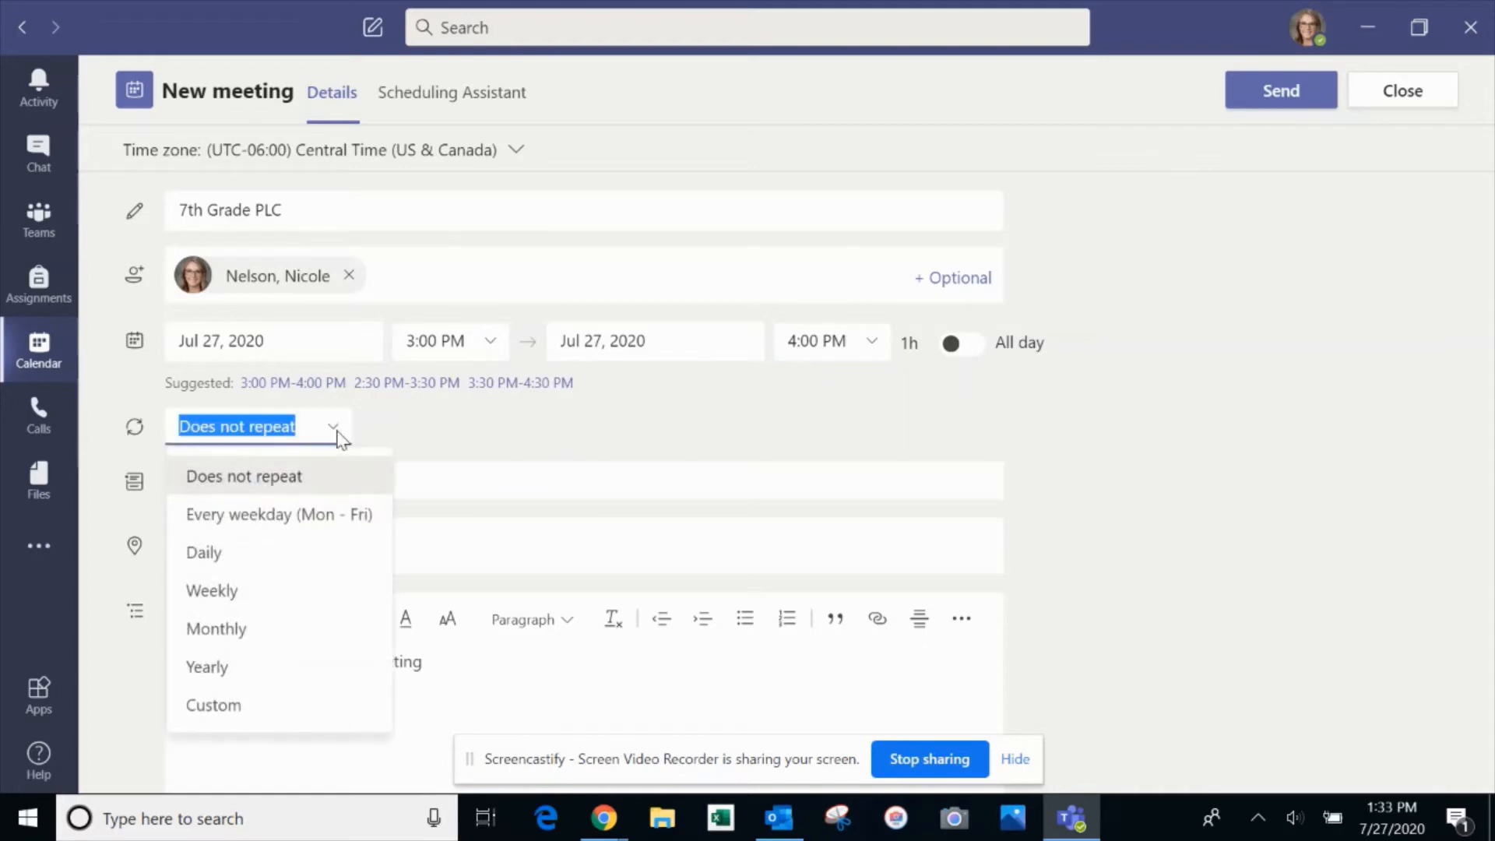
click(232, 593)
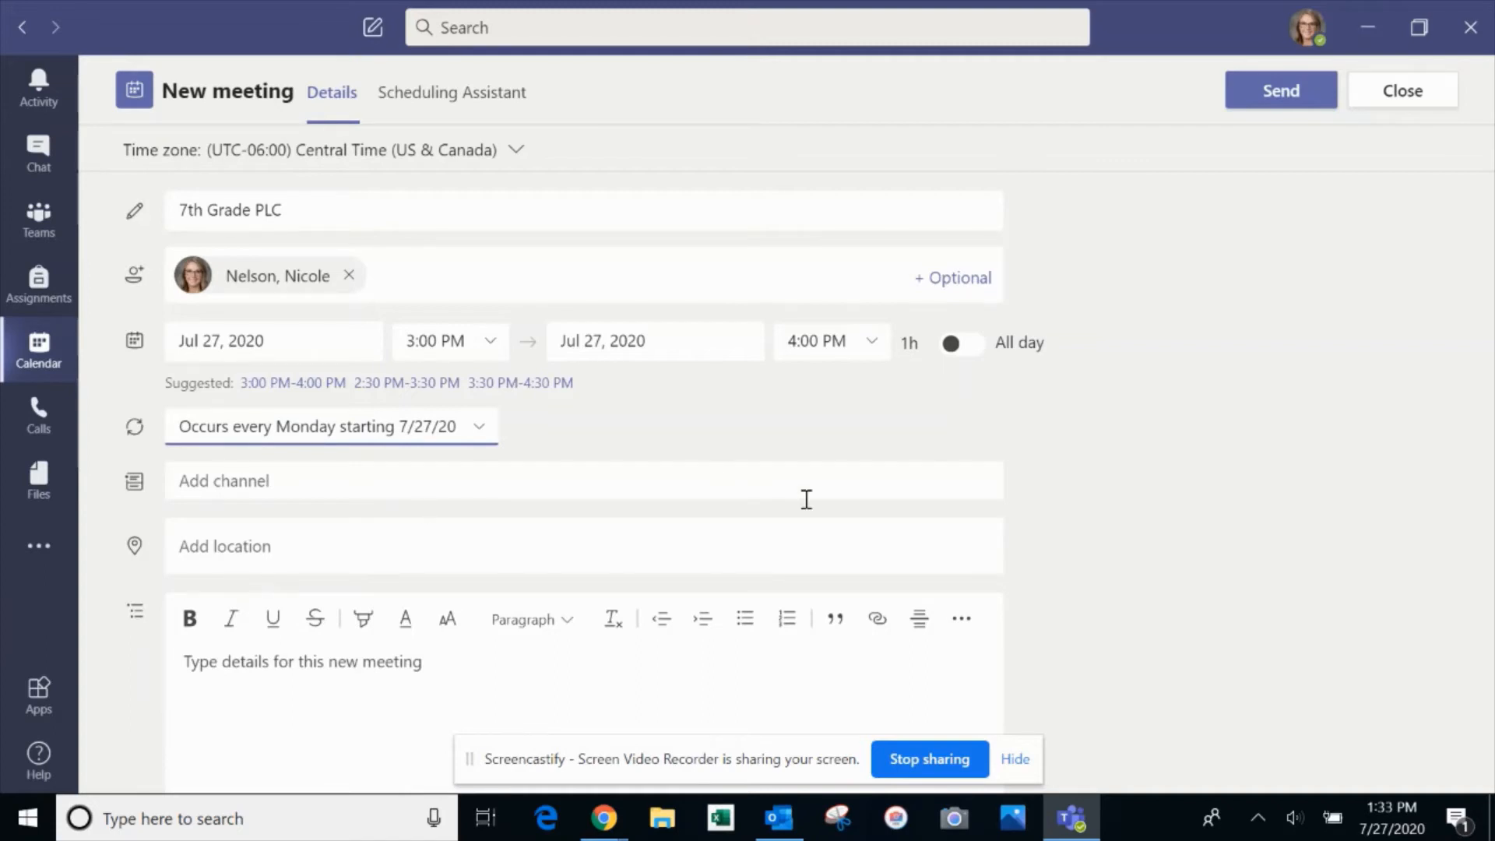
scroll(807, 499, down, 1)
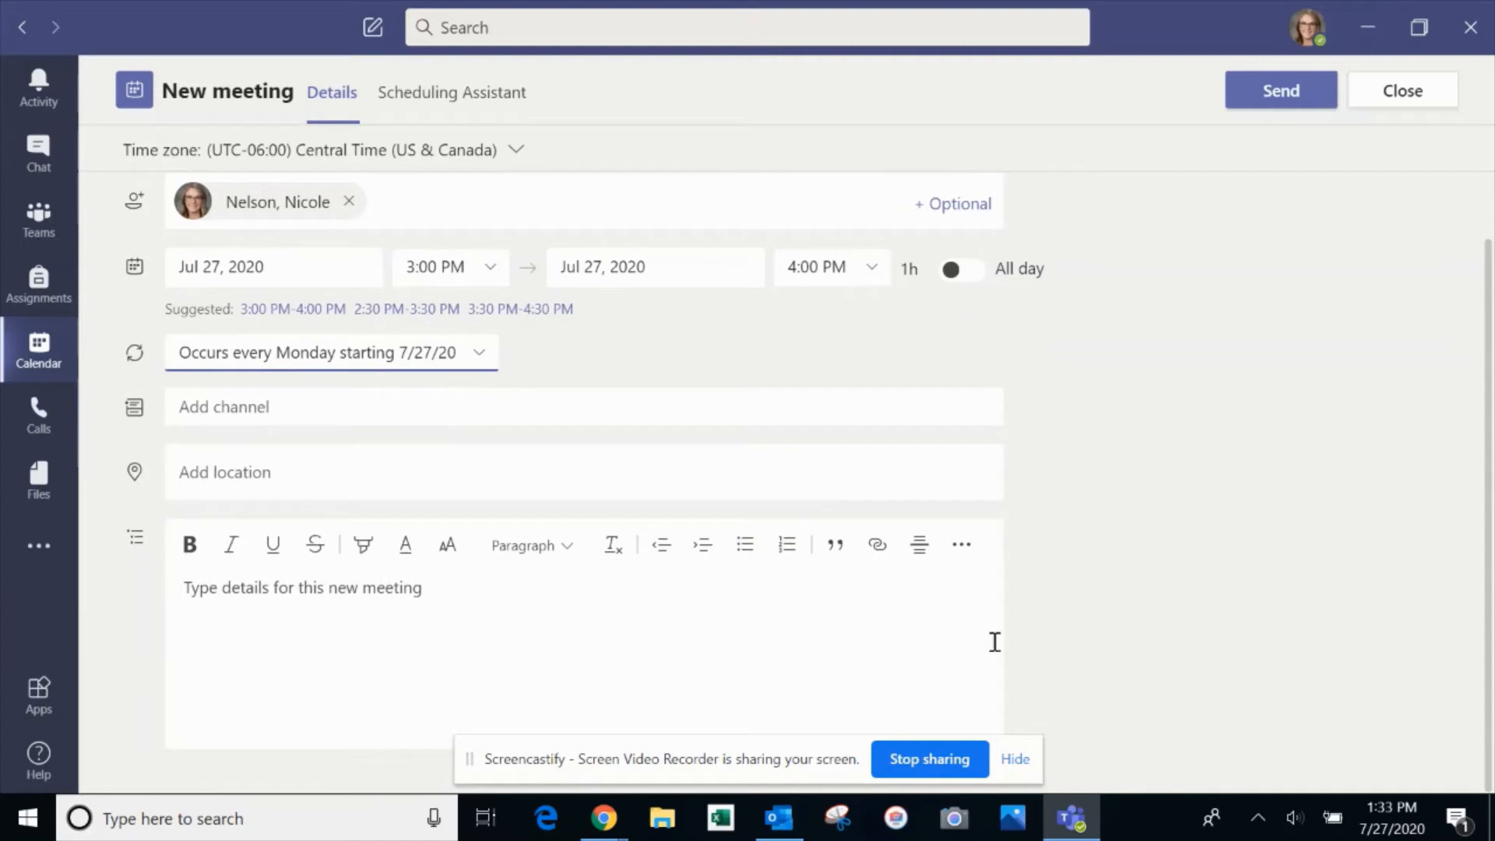
scroll(1137, 499, up, 1)
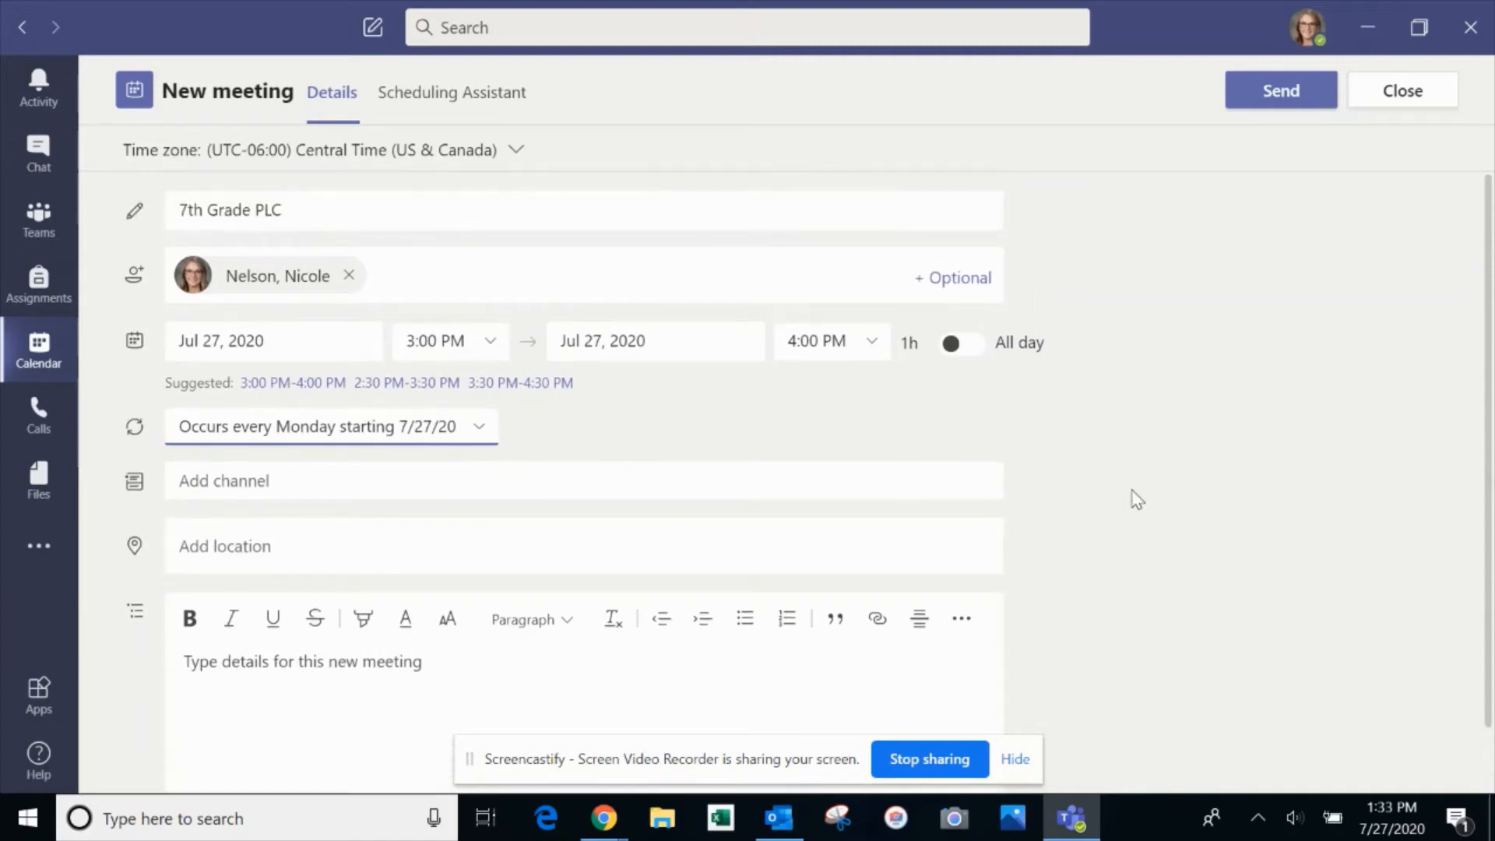
click(1275, 109)
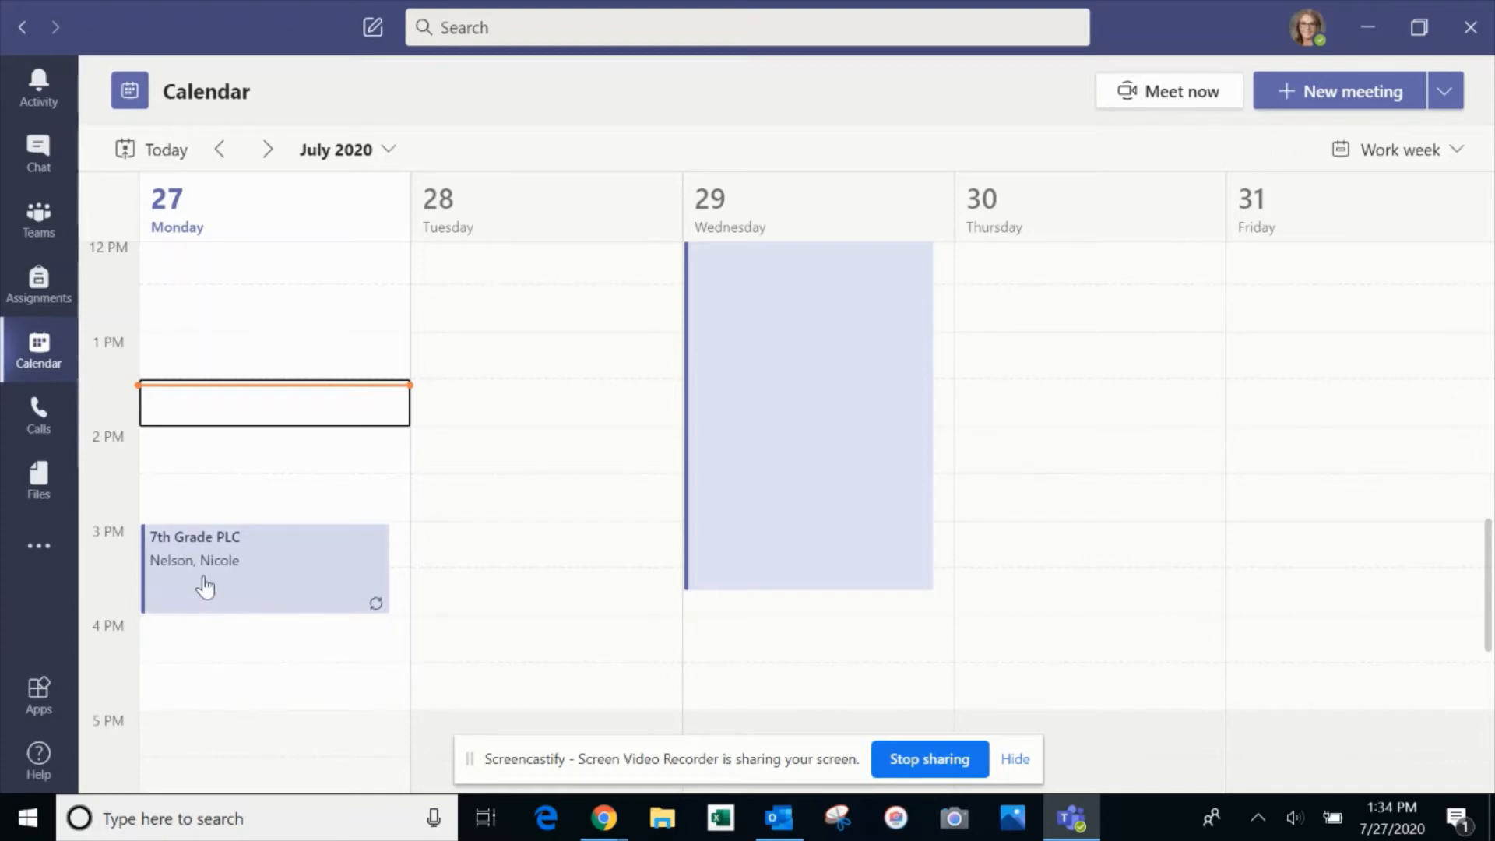
Open the 7th Grade PLC meeting and copy its join link
click(243, 582)
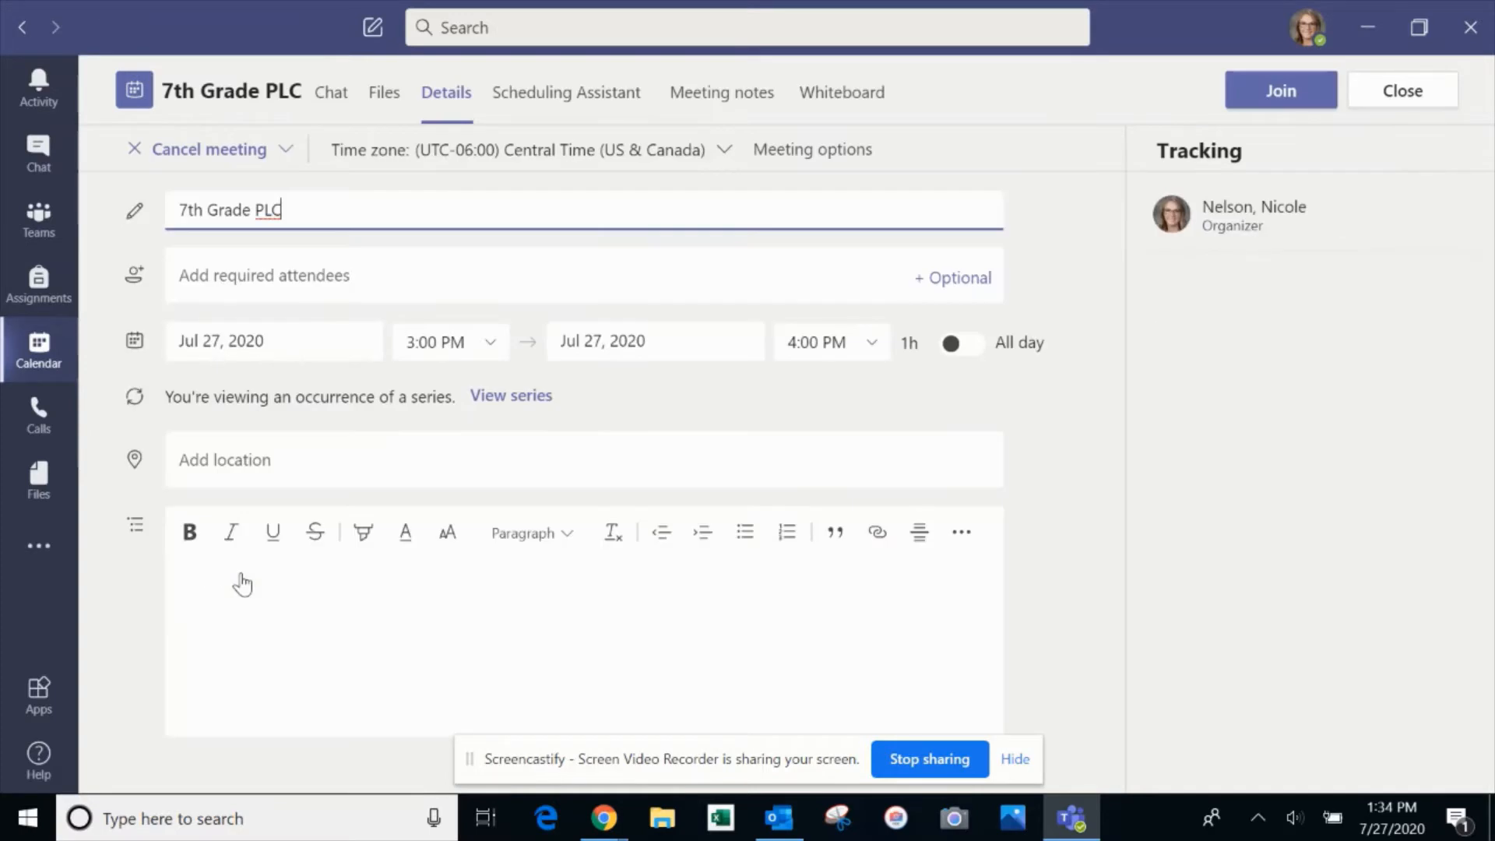
scroll(654, 621, down, 2)
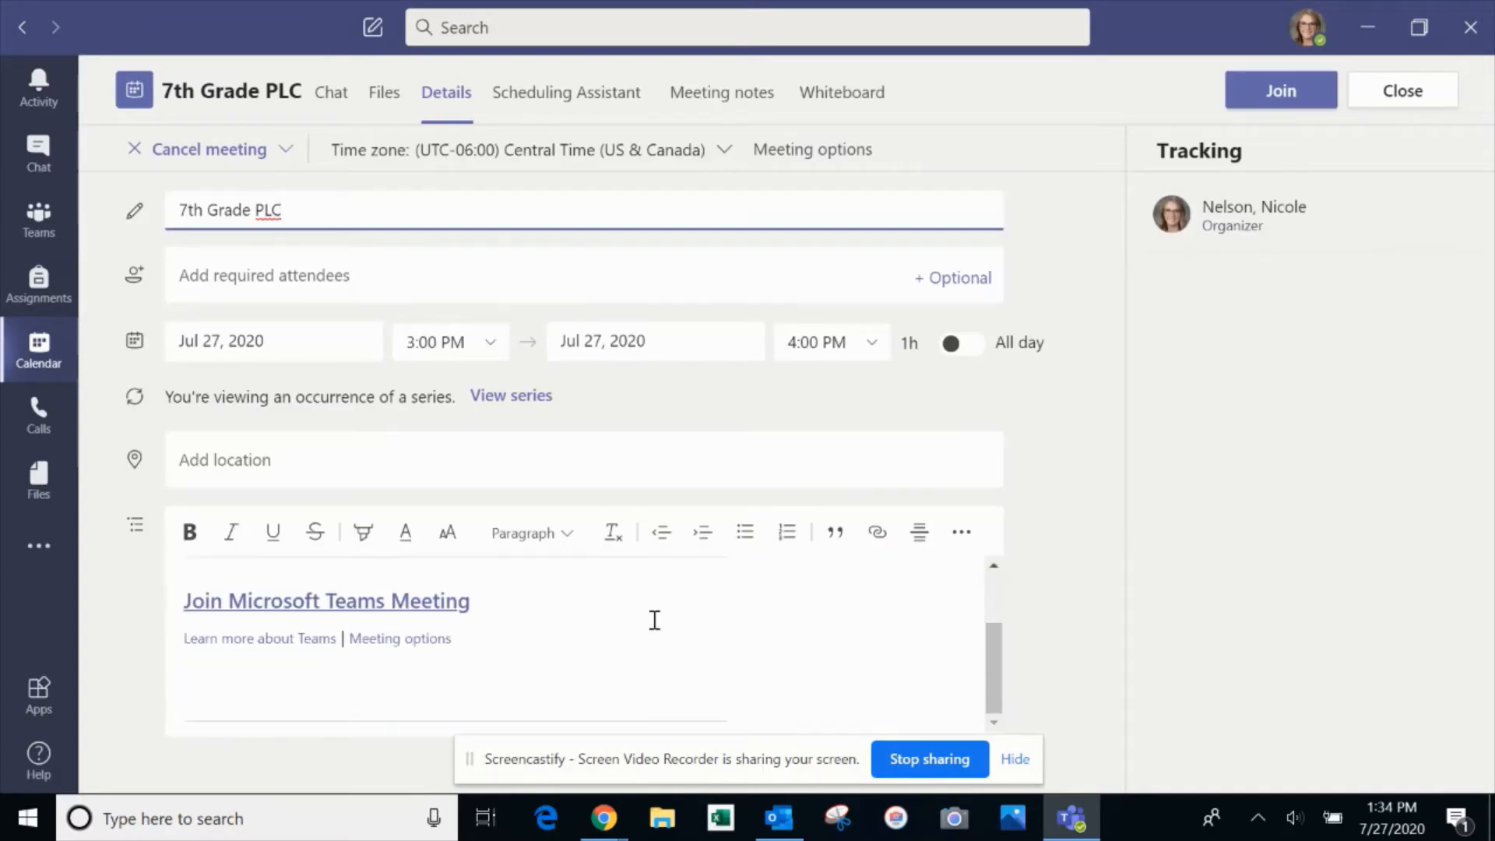
click(363, 608)
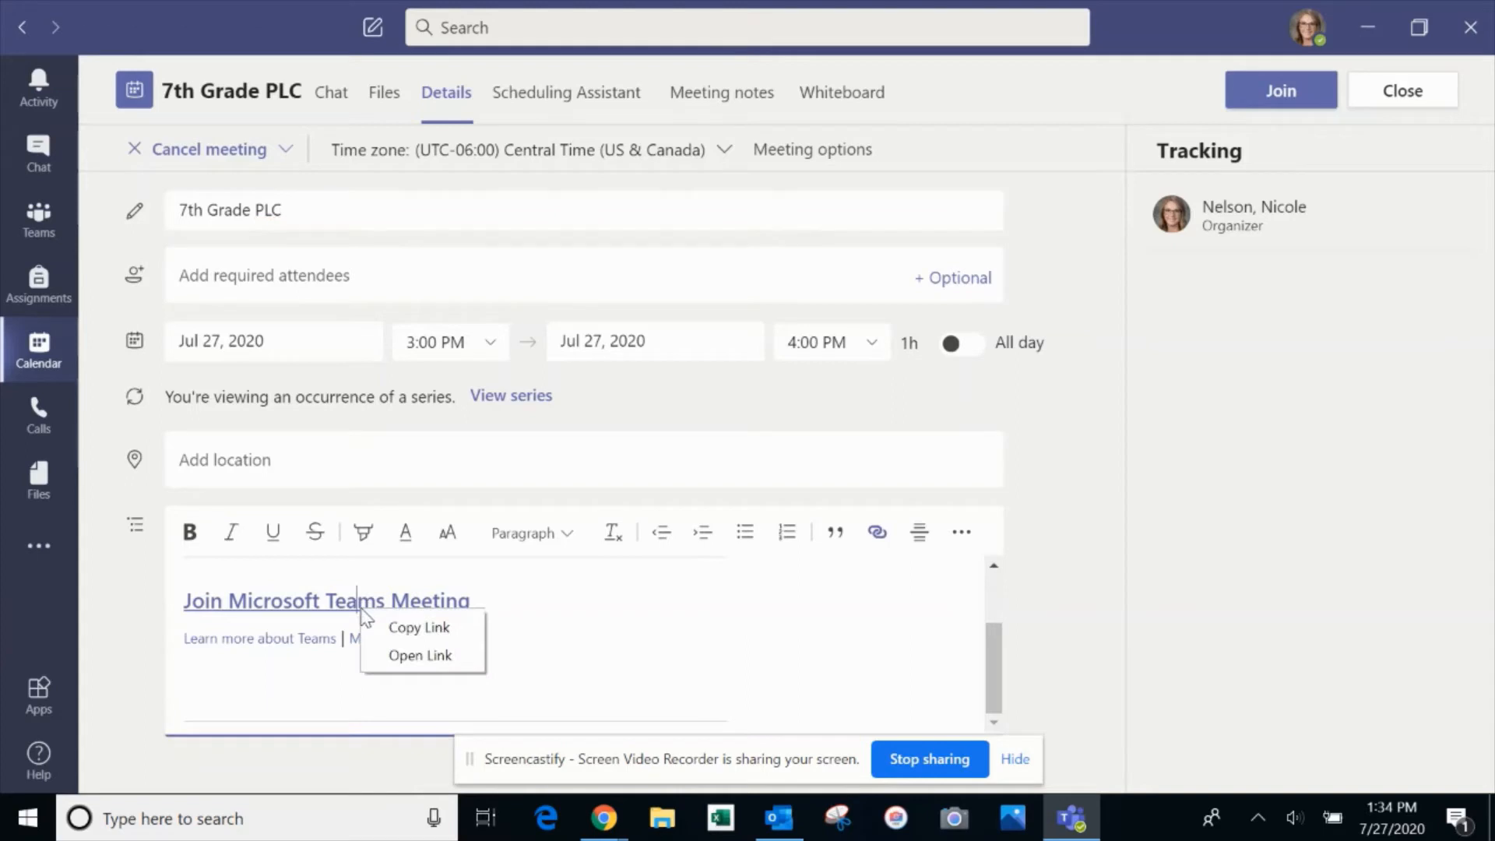
click(404, 624)
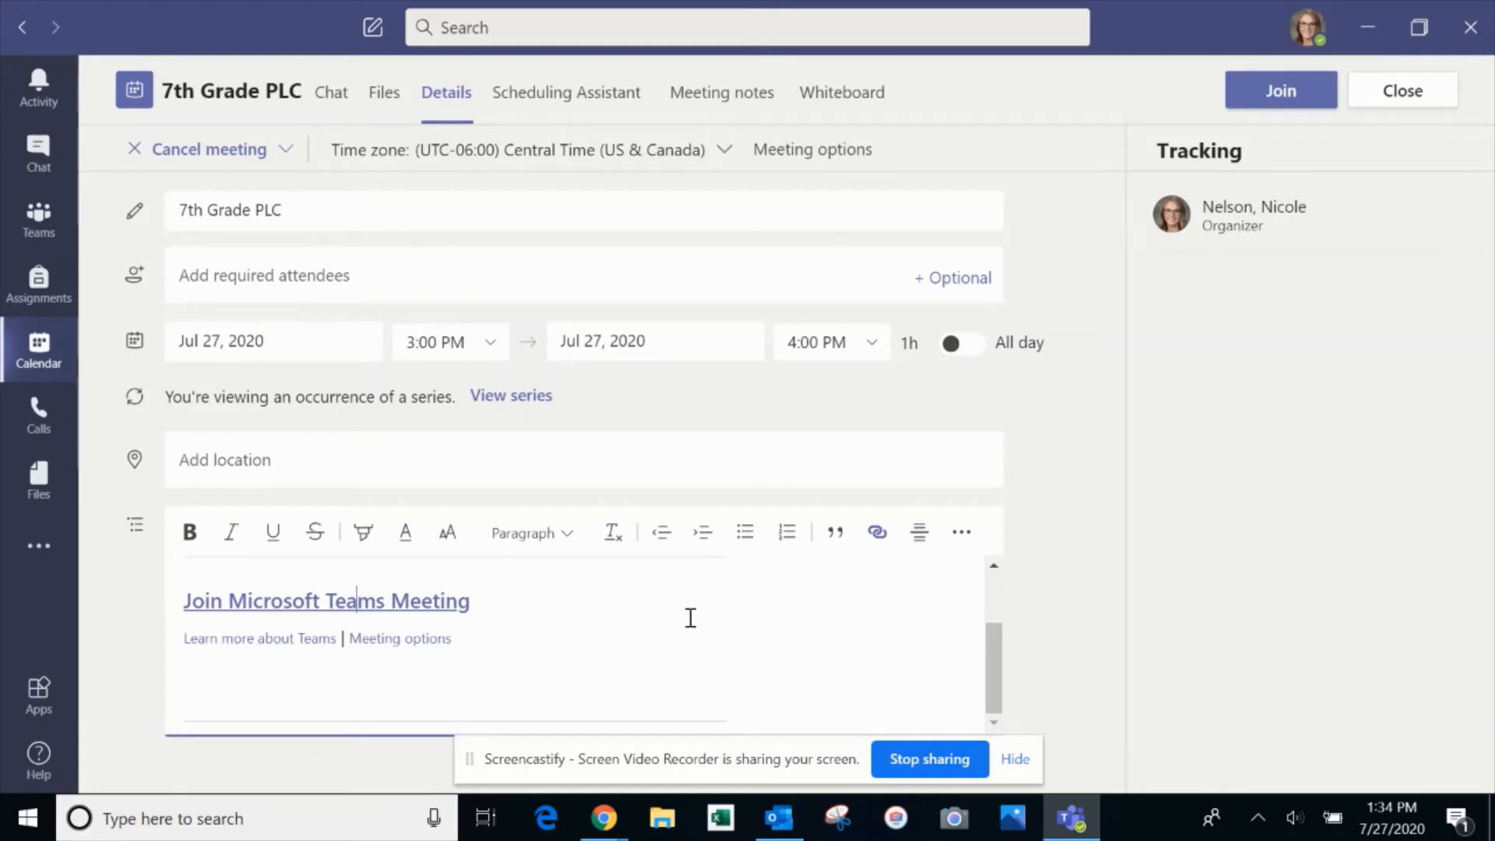
Review the meeting's Chat, Files and Details tabs, then bring up the Cancel meeting choices
scroll(690, 617, up, 2)
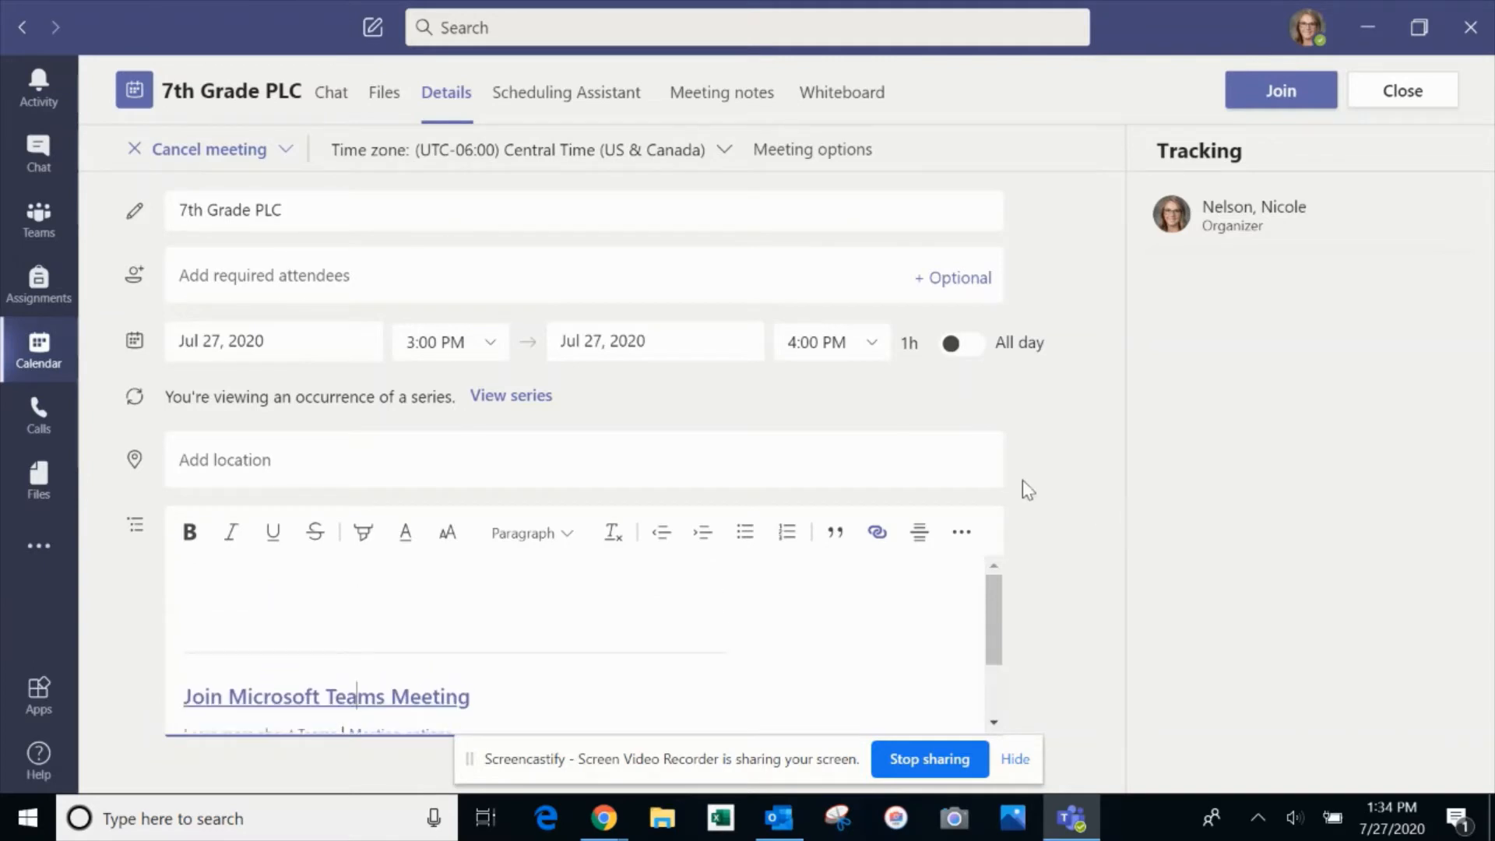
click(329, 95)
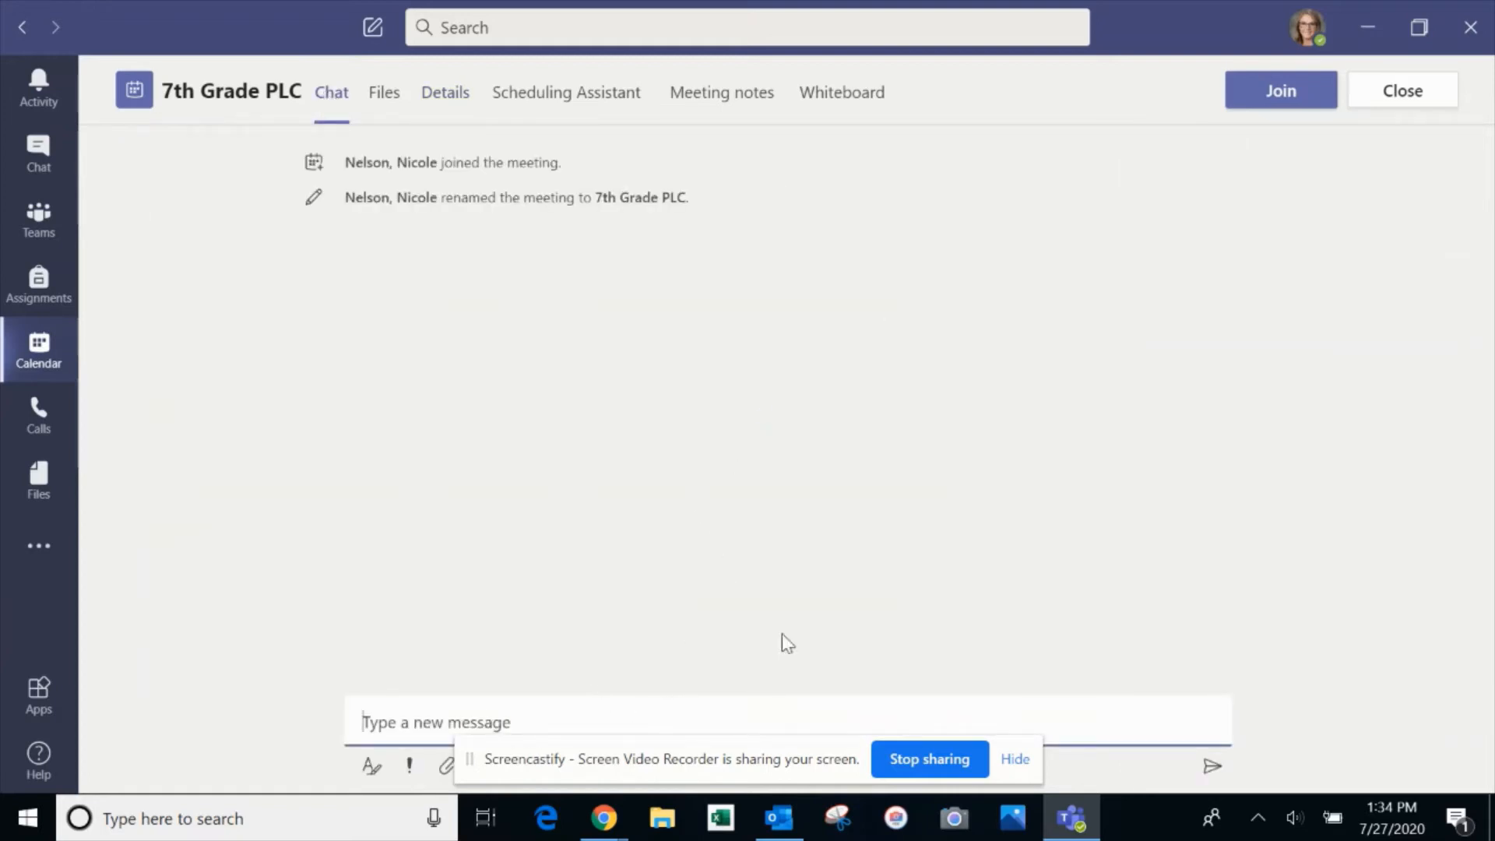
click(395, 98)
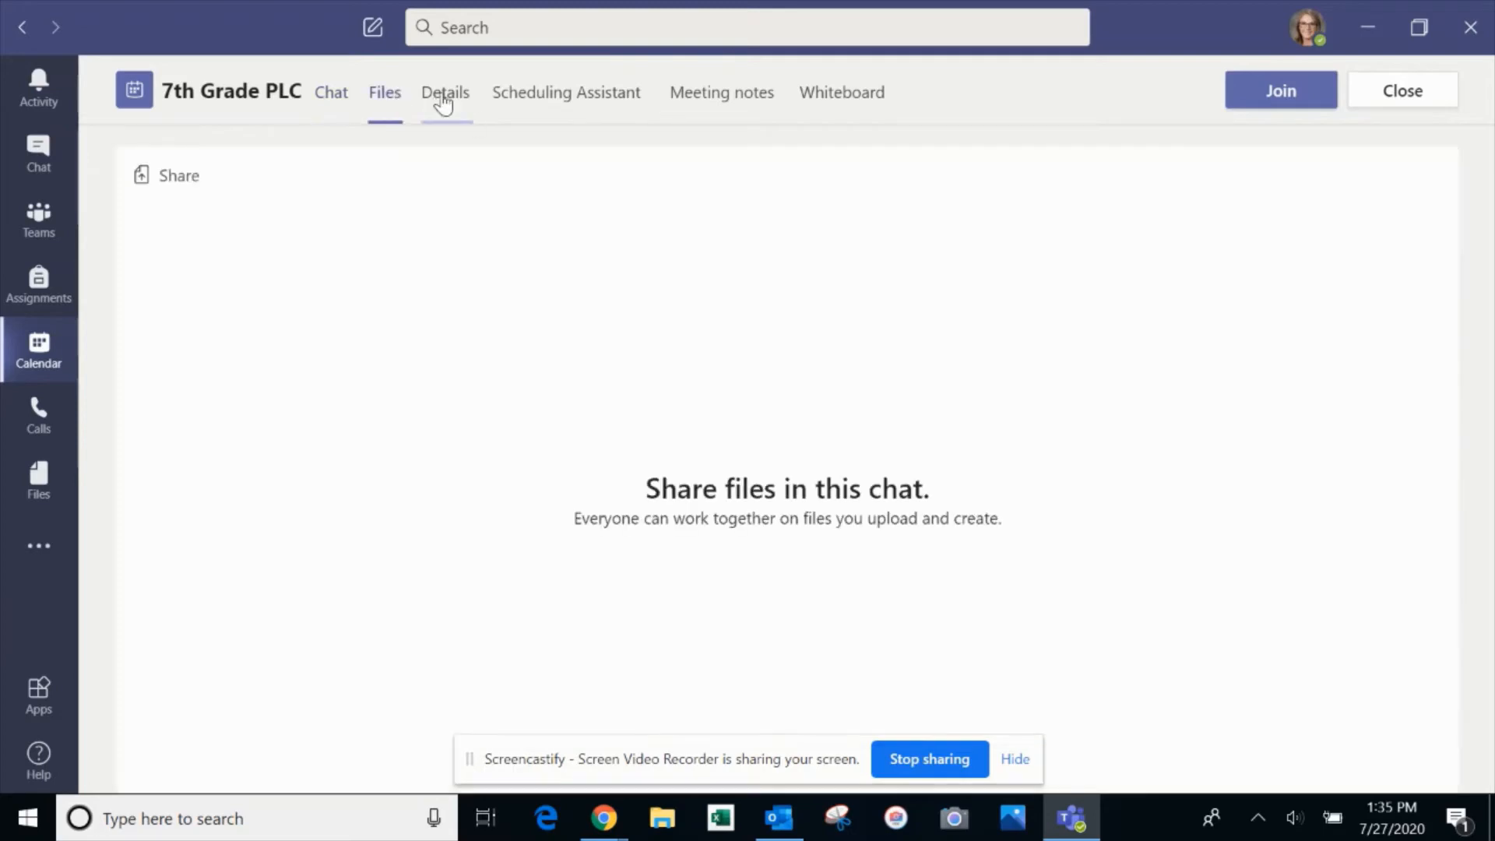
click(424, 99)
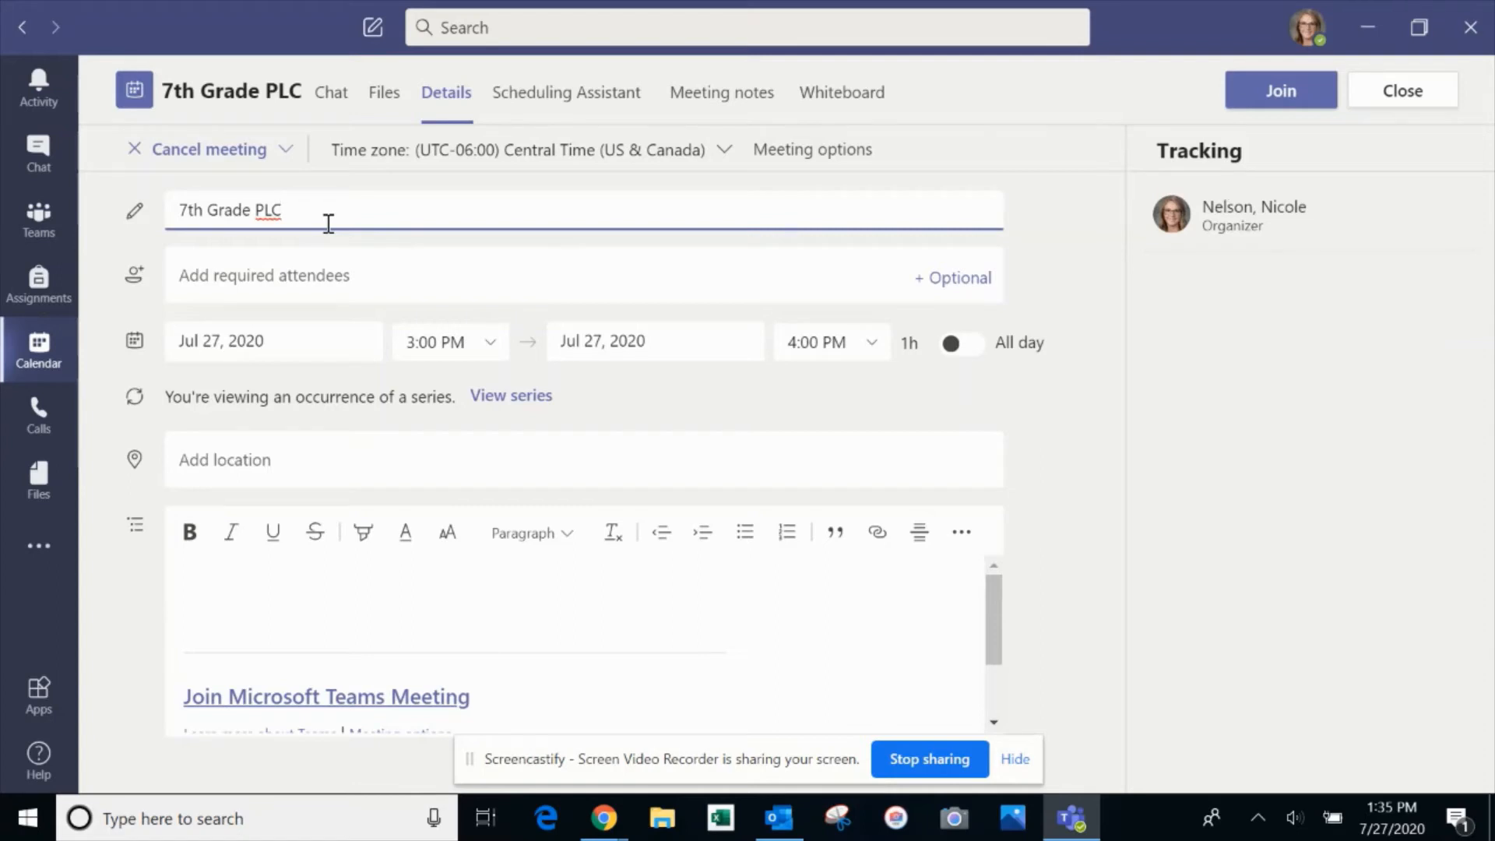
click(288, 166)
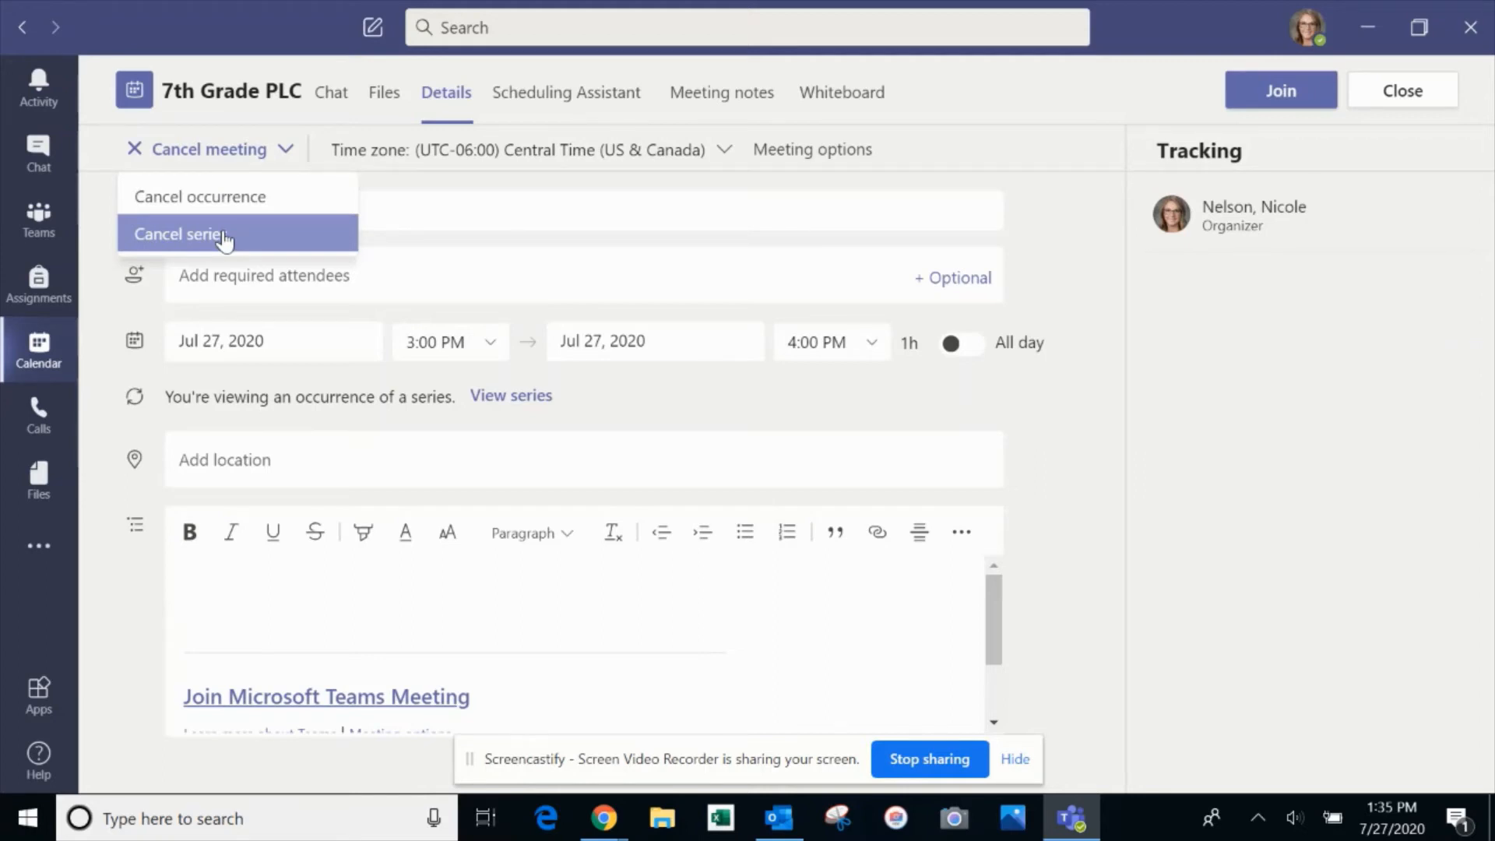
Cancel the entire 7th Grade PLC series with the note 'covID'
click(225, 235)
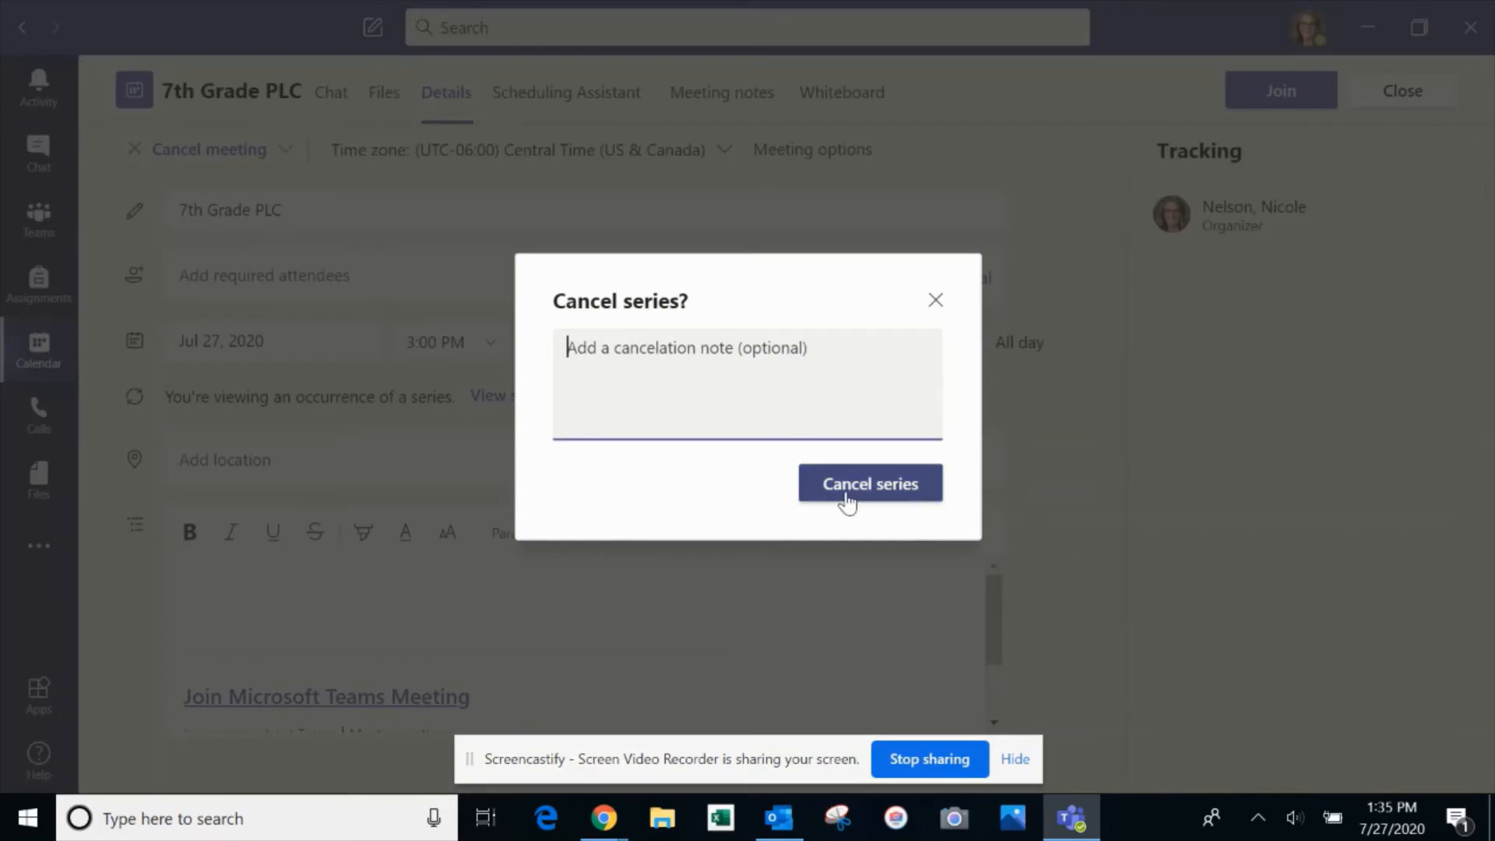
text(cov)
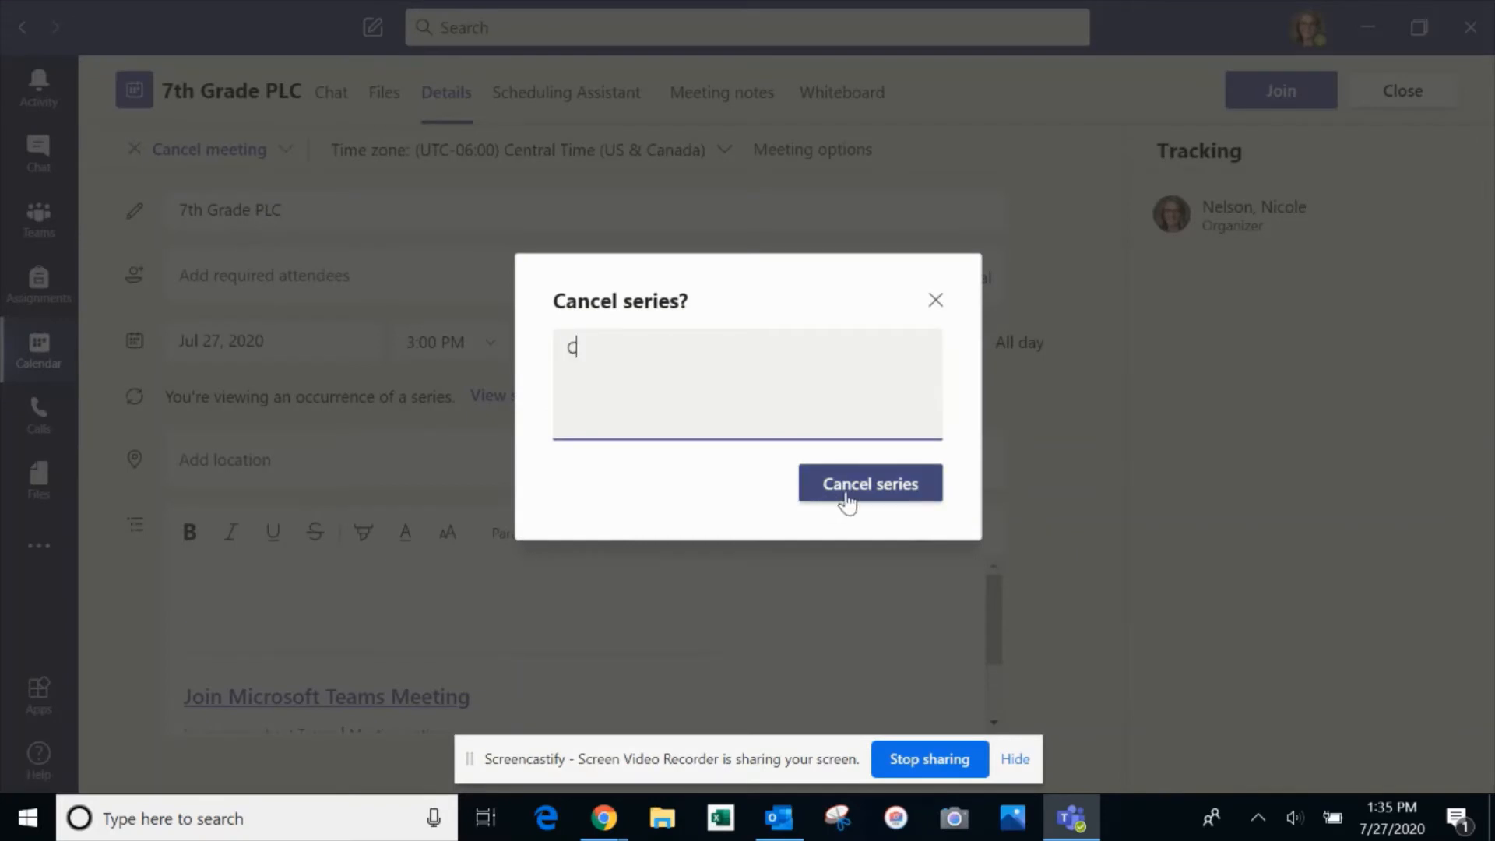
text(ID)
click(847, 502)
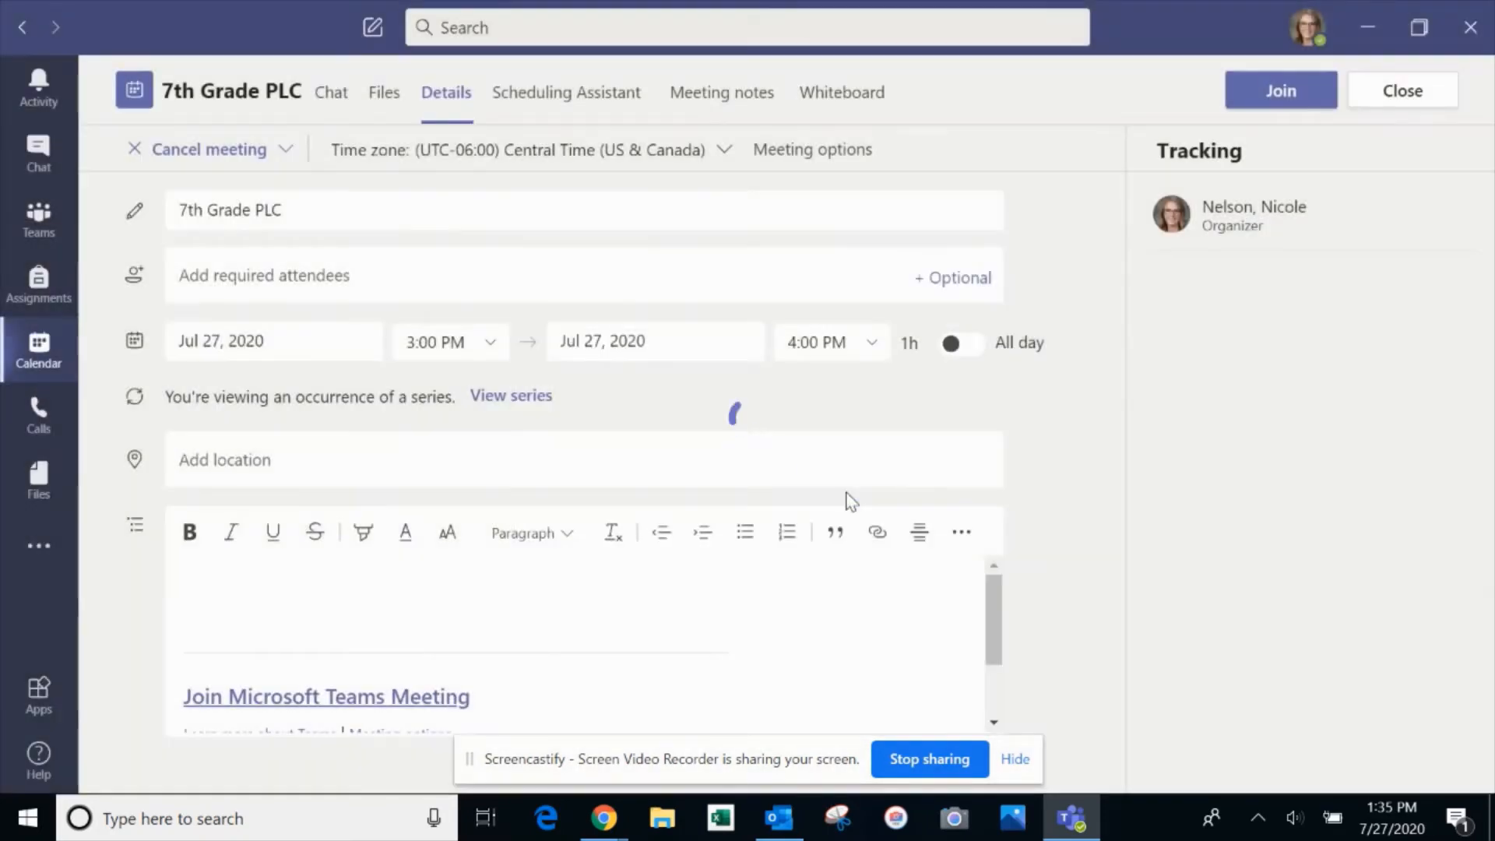
scroll(571, 474, up, 1)
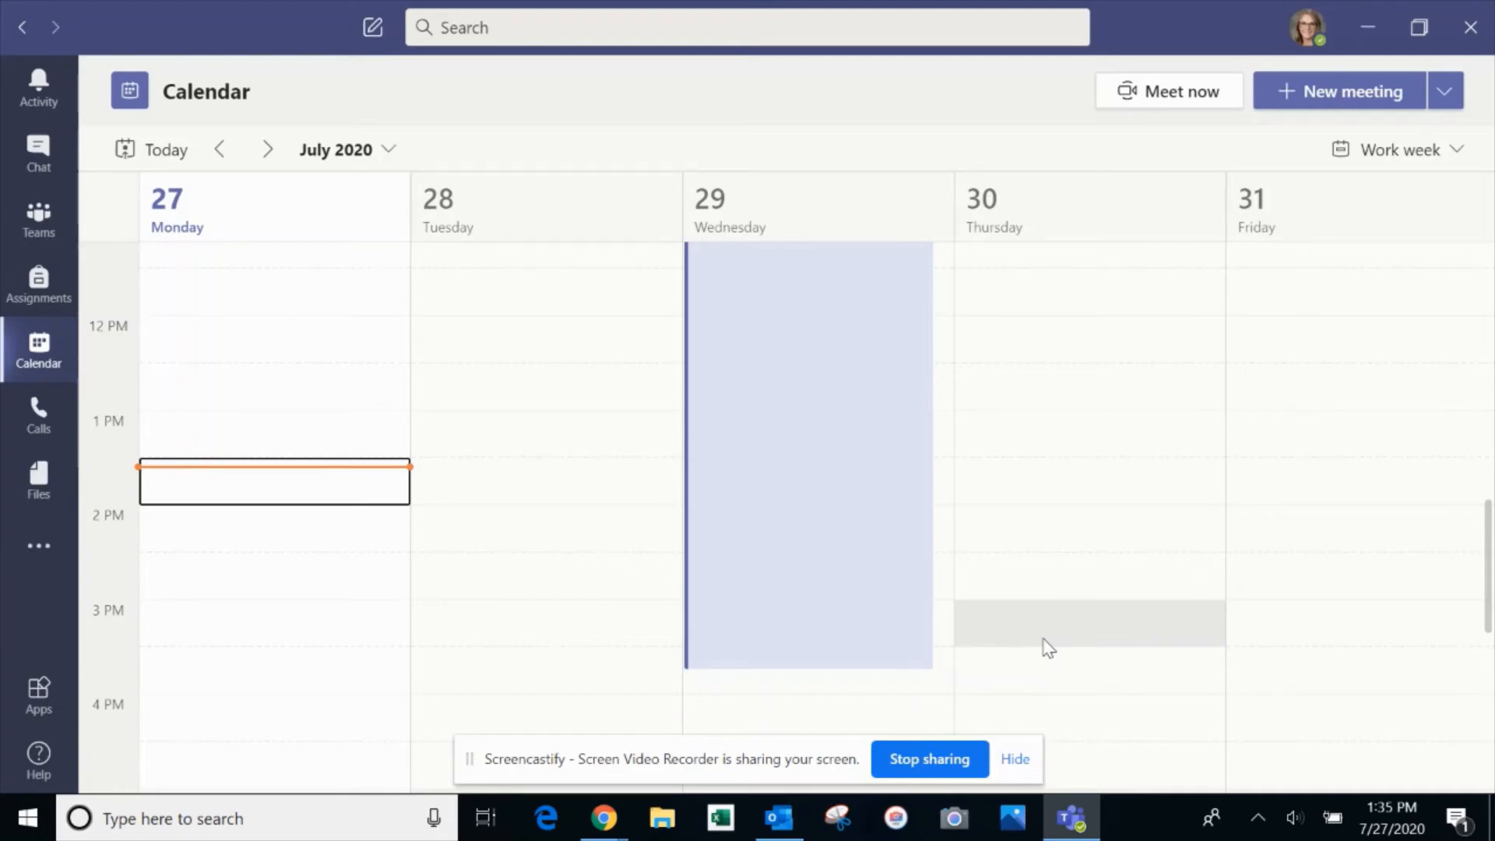
Switch to the Outlook calendar and start a new Teams meeting invitation
click(778, 817)
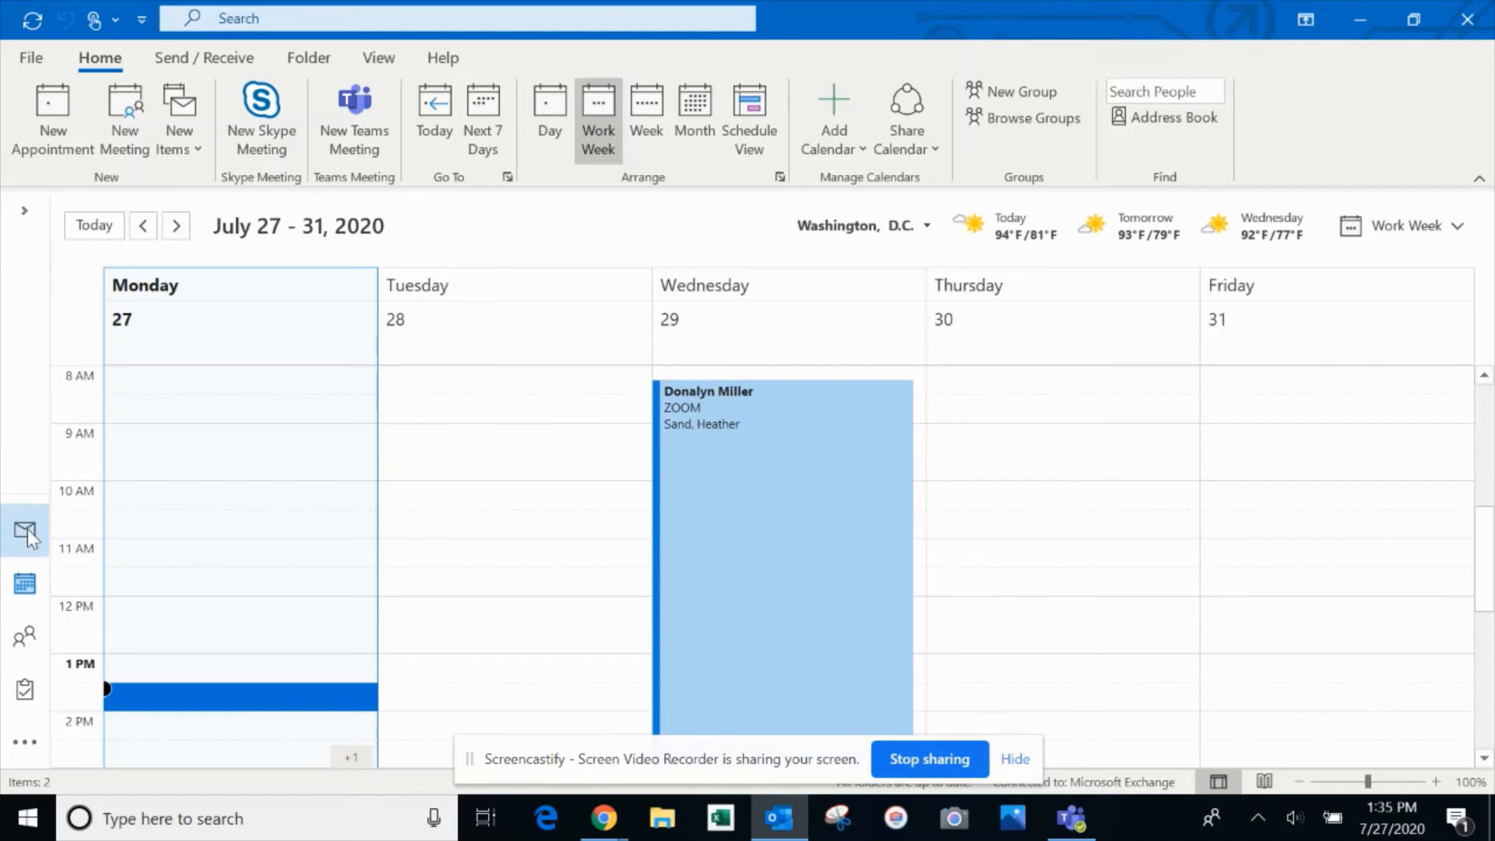
click(27, 587)
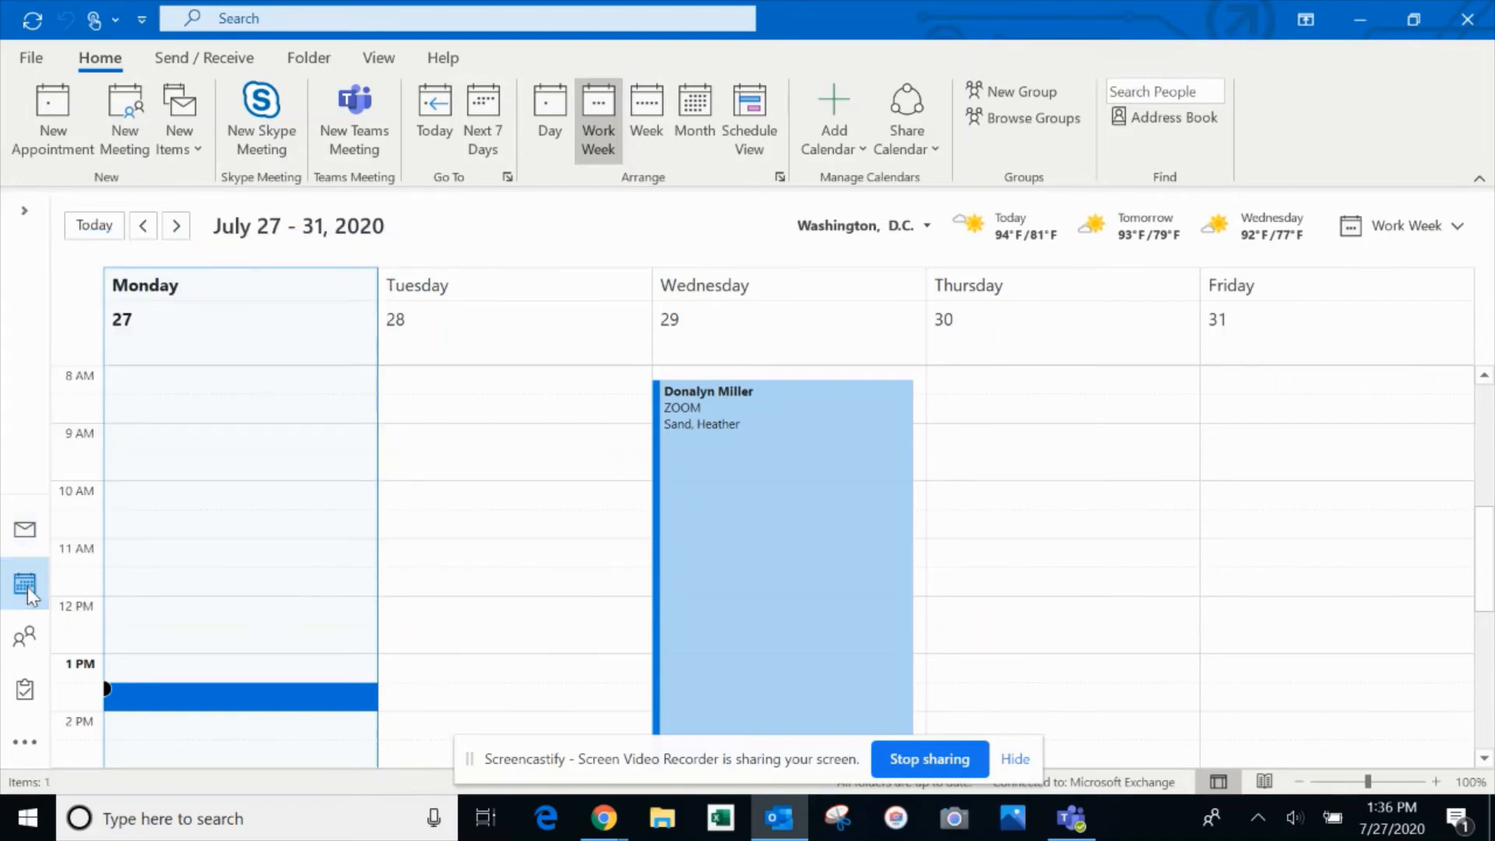
click(355, 148)
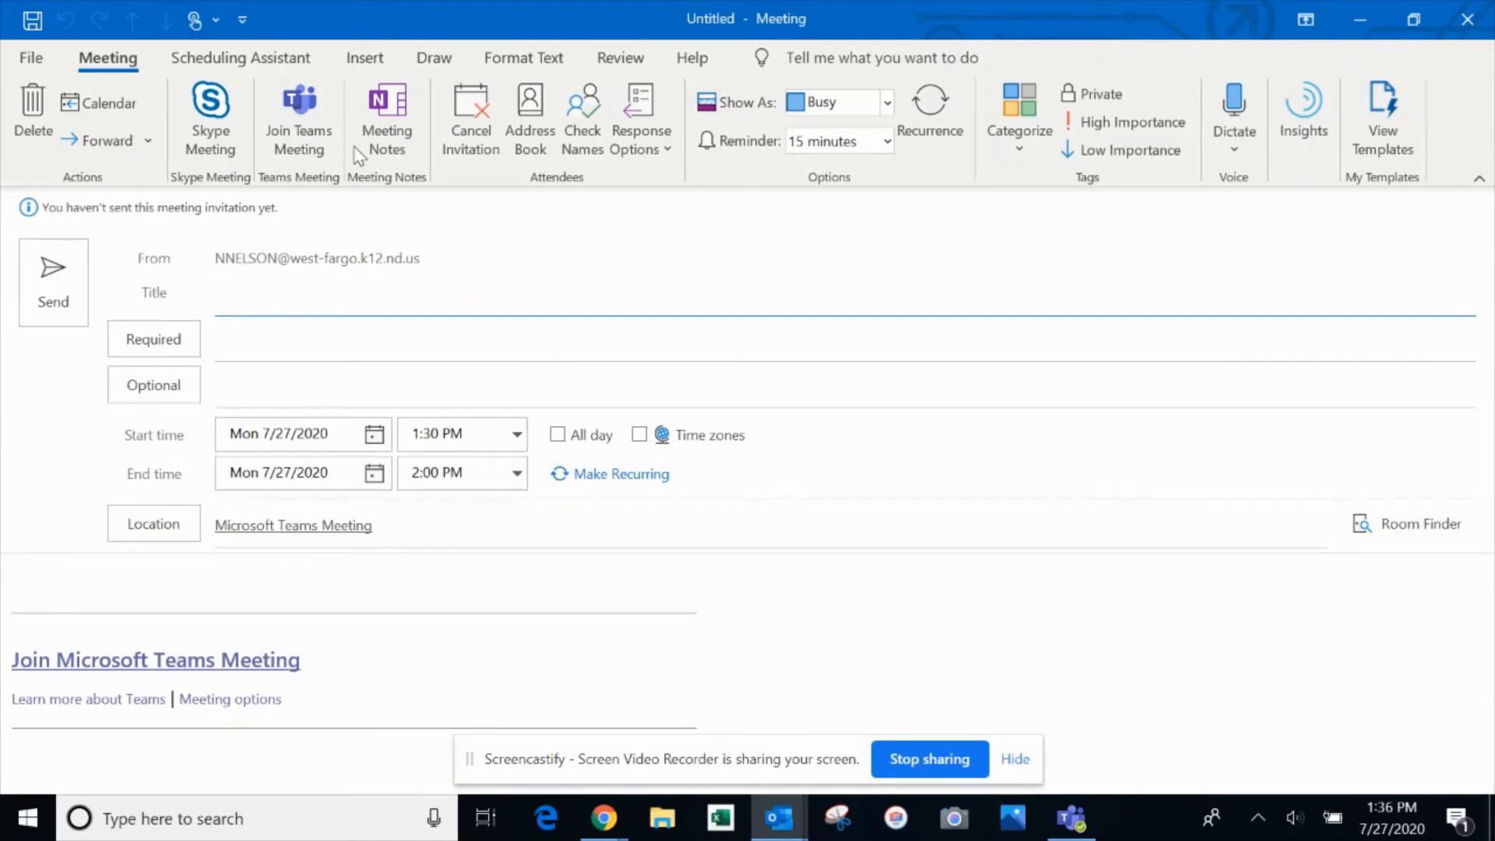
Title the invitation '7th Grade PLC', schedule it 3:00–4:00 PM, and bring up its recurrence settings
text(7th Grad)
text(e PLC)
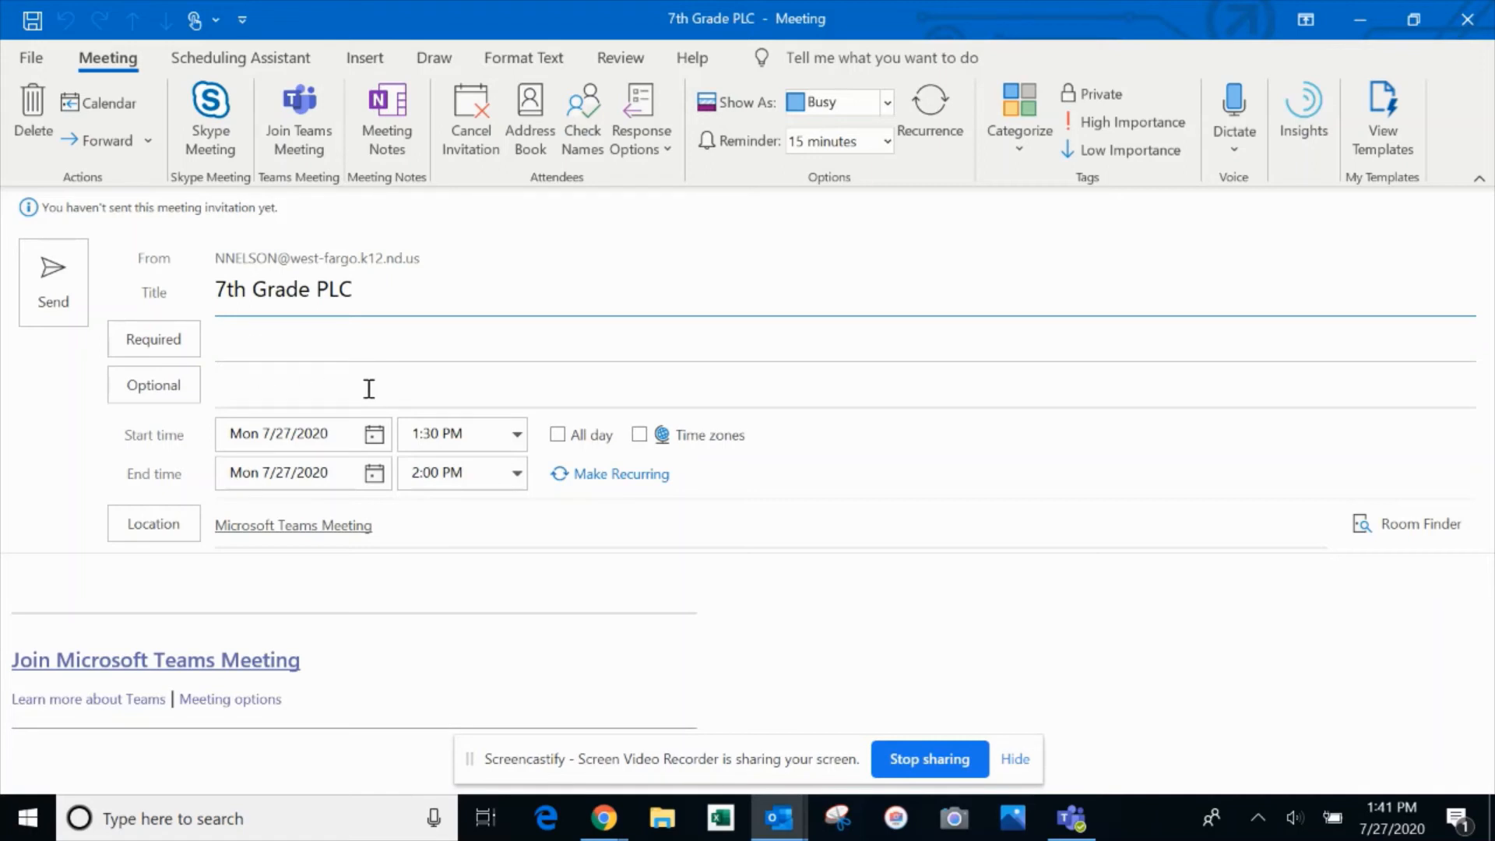
click(516, 440)
click(477, 526)
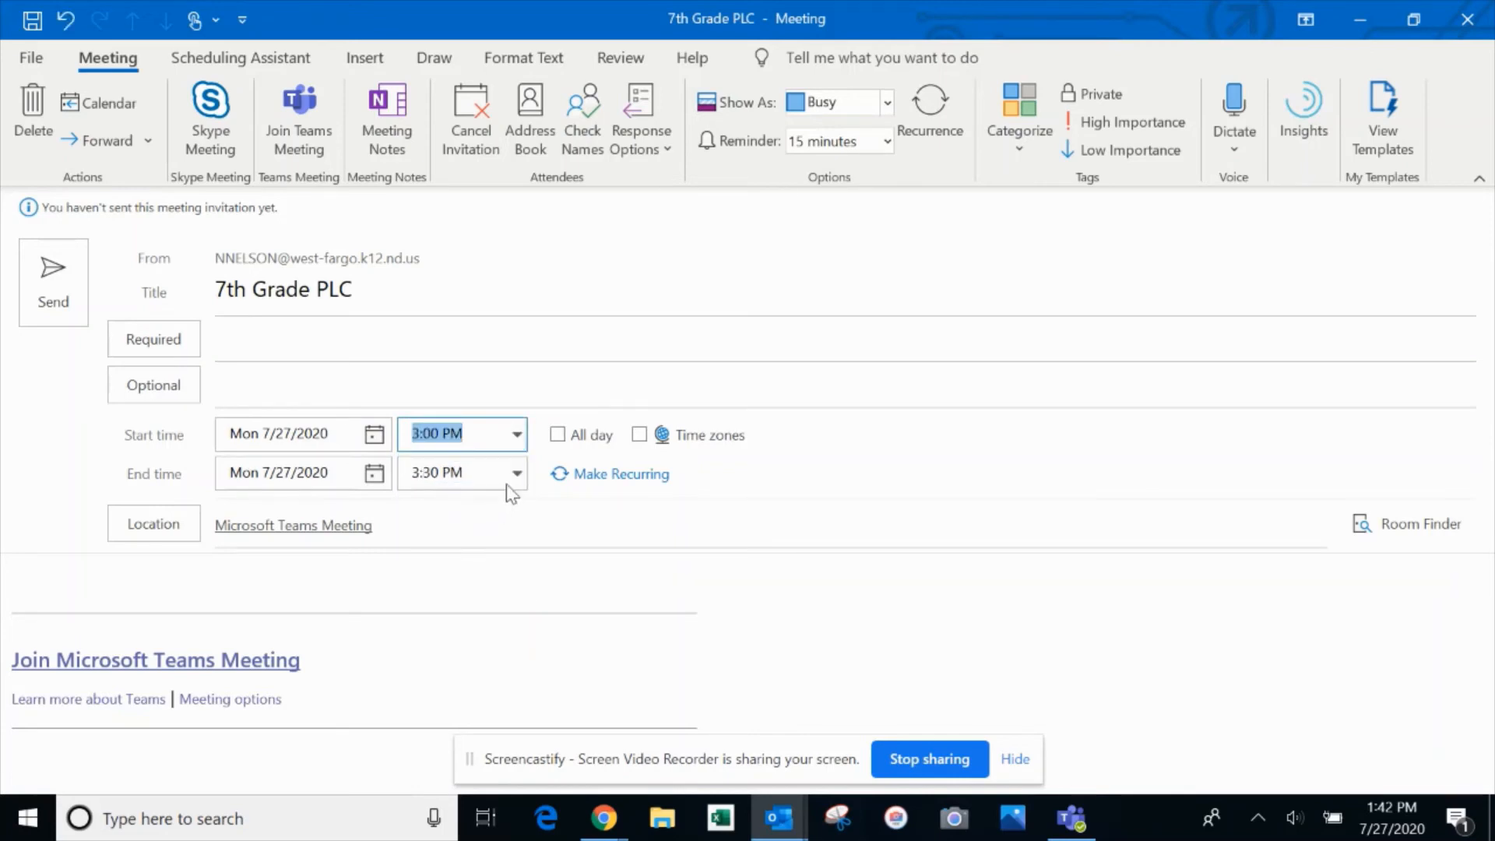
click(517, 473)
click(491, 528)
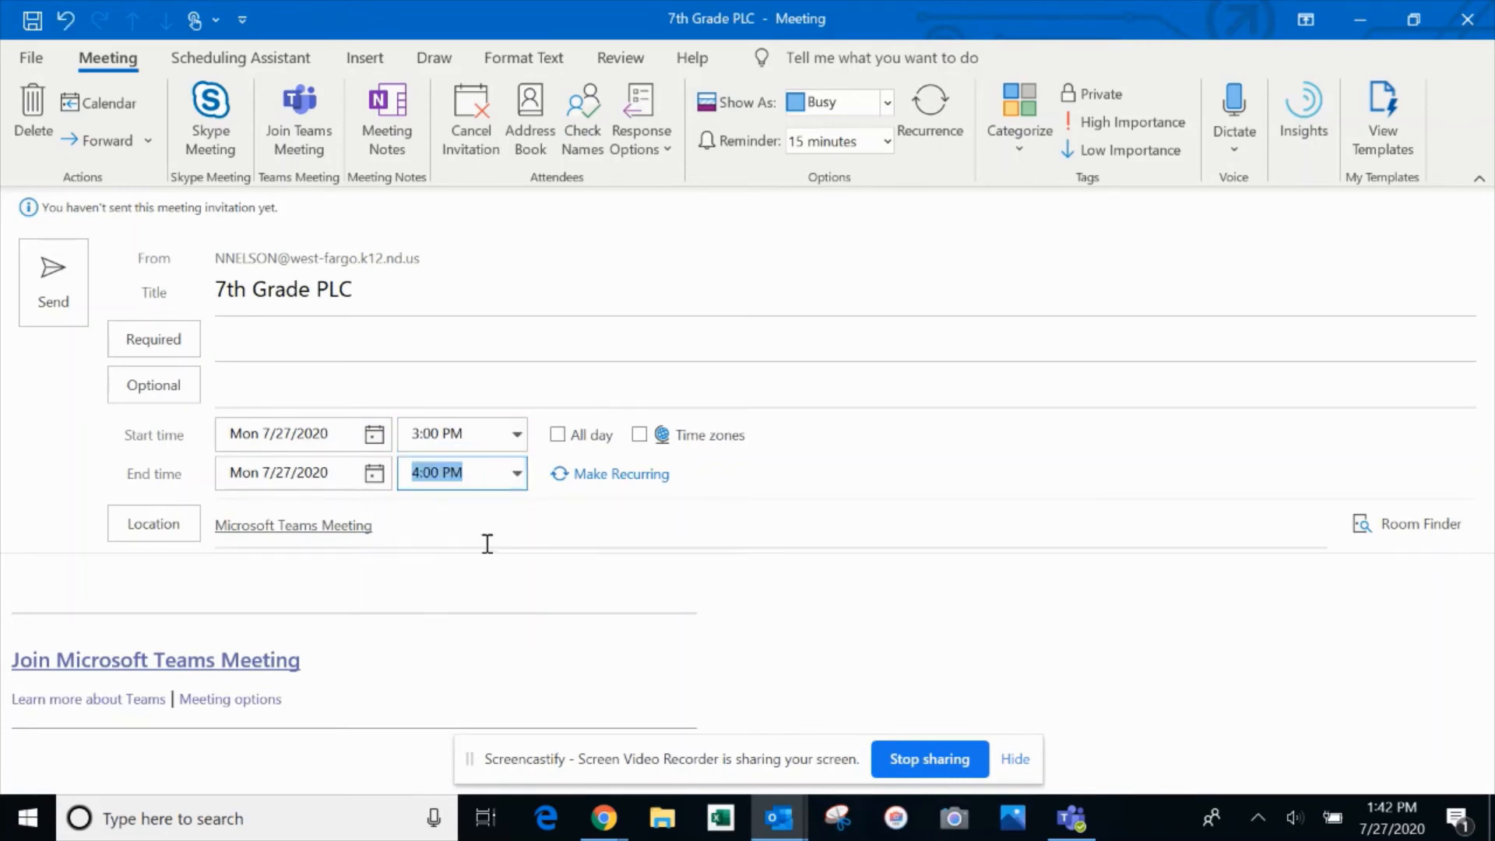
click(592, 473)
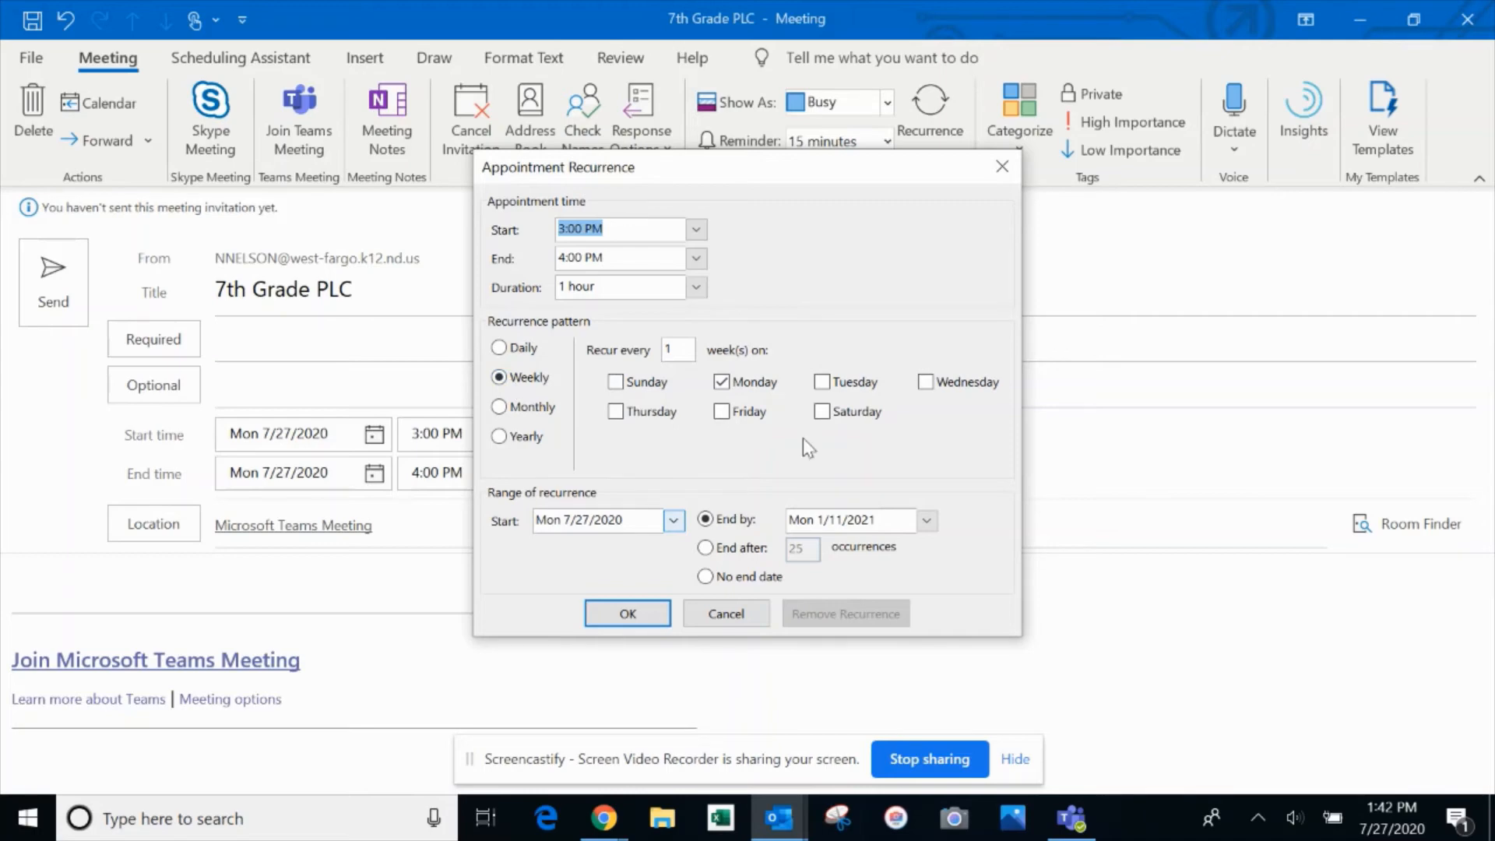
Set the weekly Monday recurrence to end by 8/10/2020 and confirm it
click(926, 522)
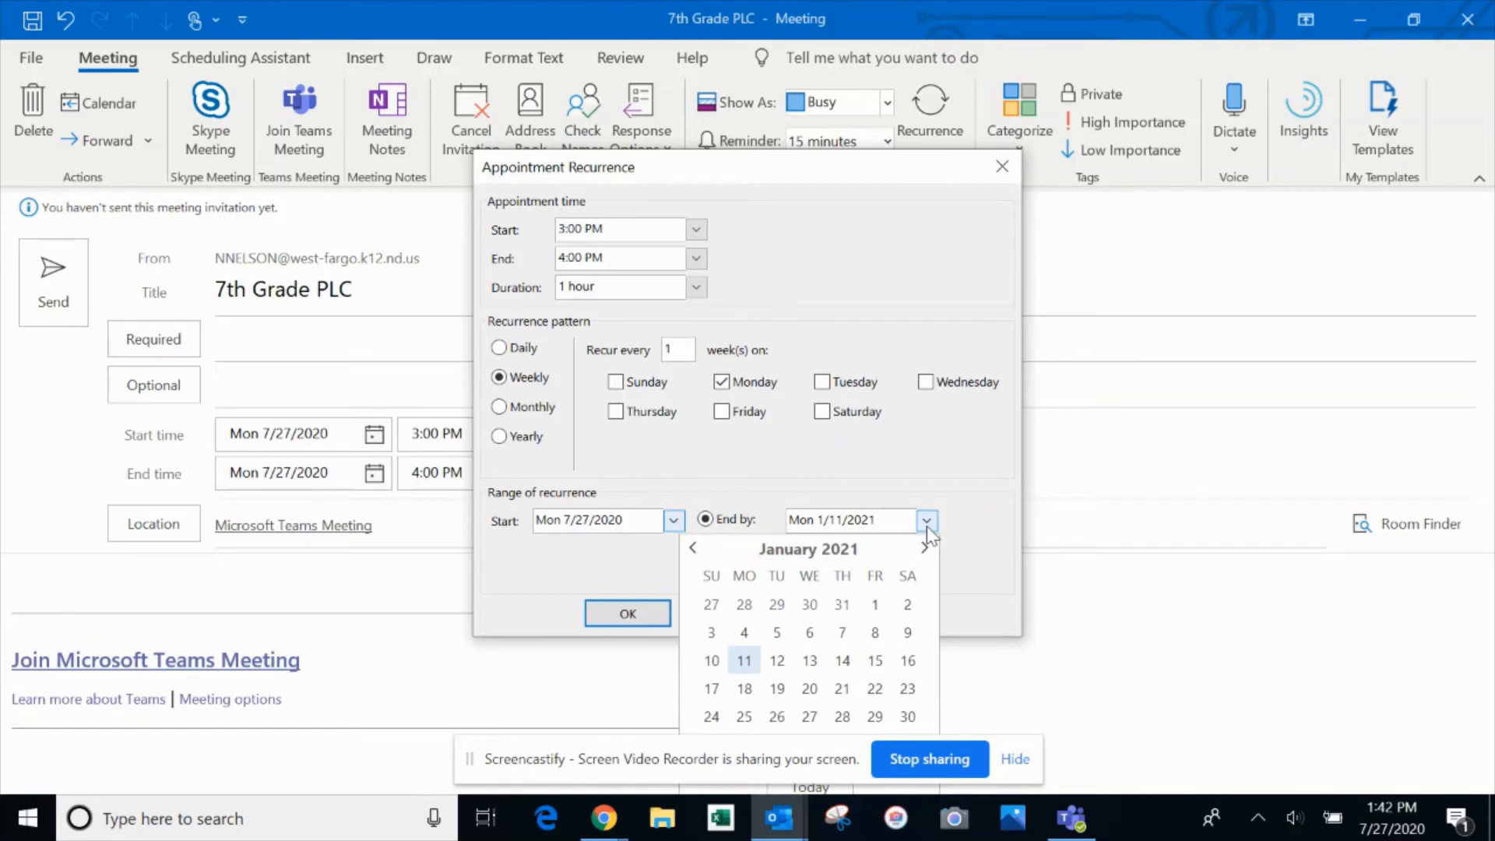
click(694, 548)
click(694, 549)
click(694, 548)
click(694, 548)
click(694, 549)
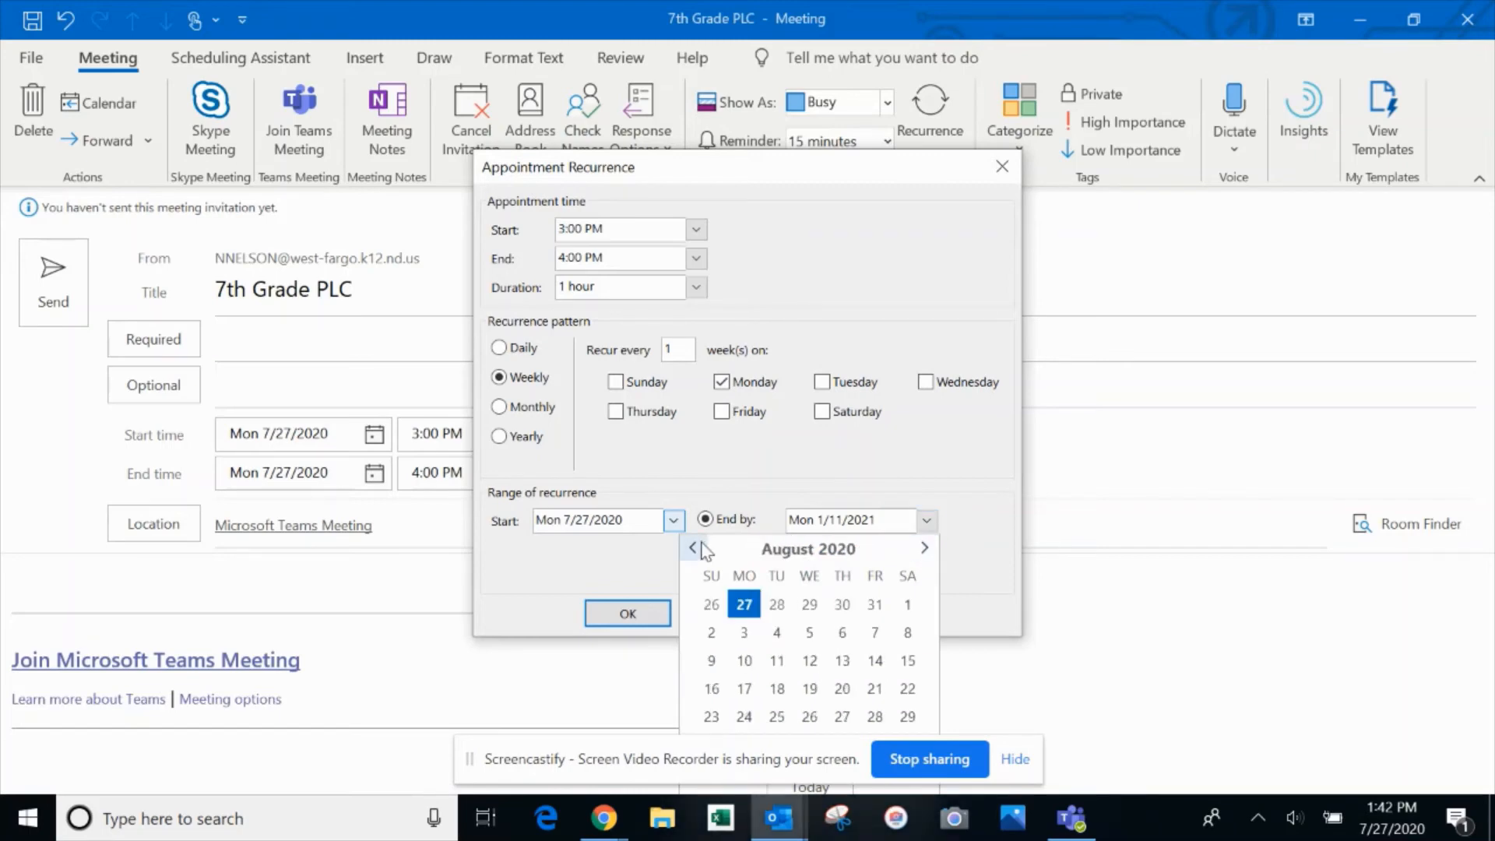
click(694, 548)
click(923, 549)
click(744, 660)
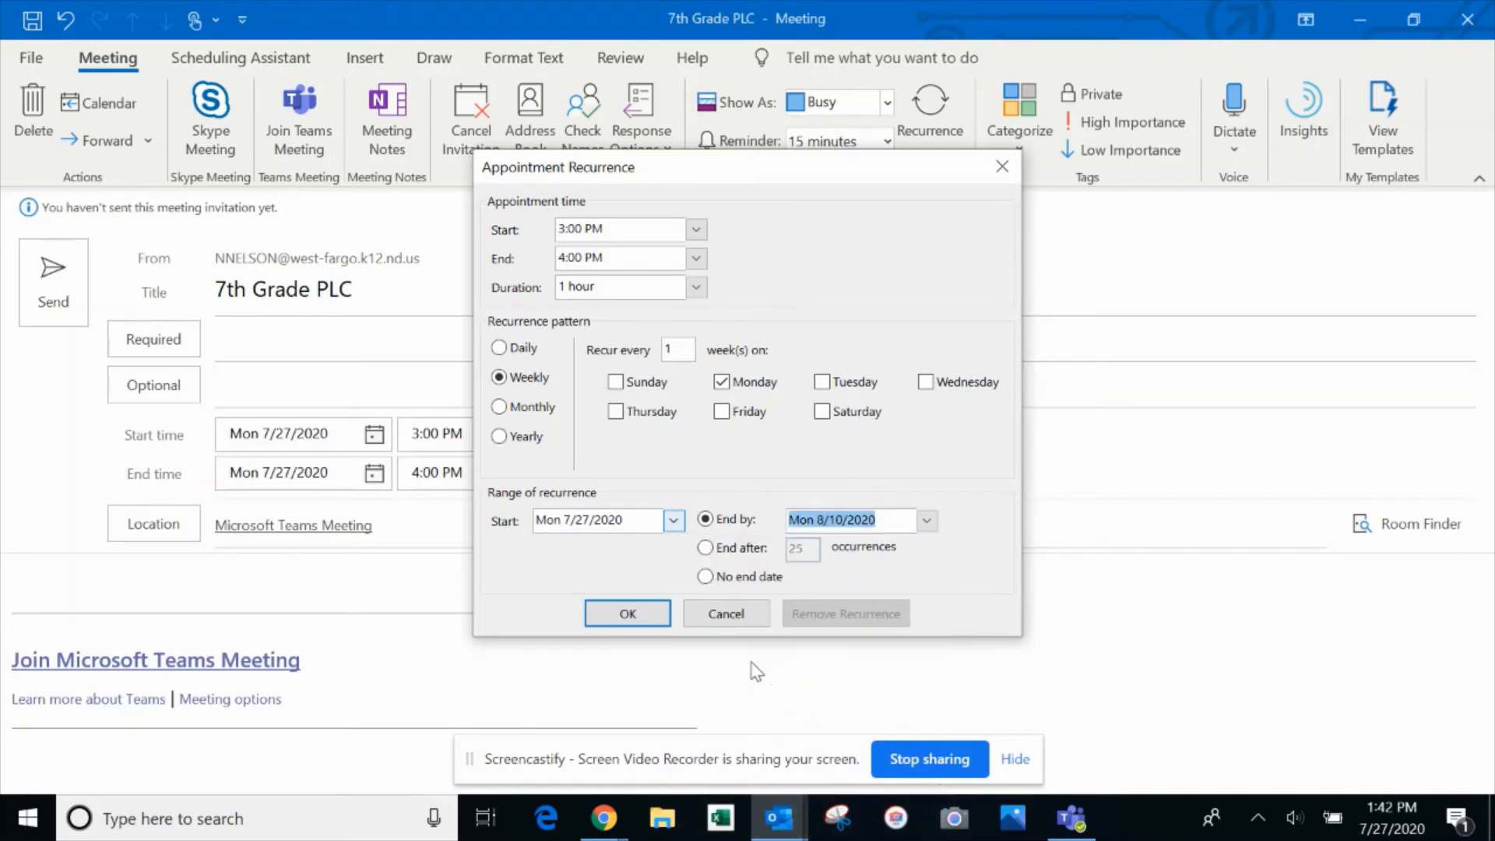
click(621, 615)
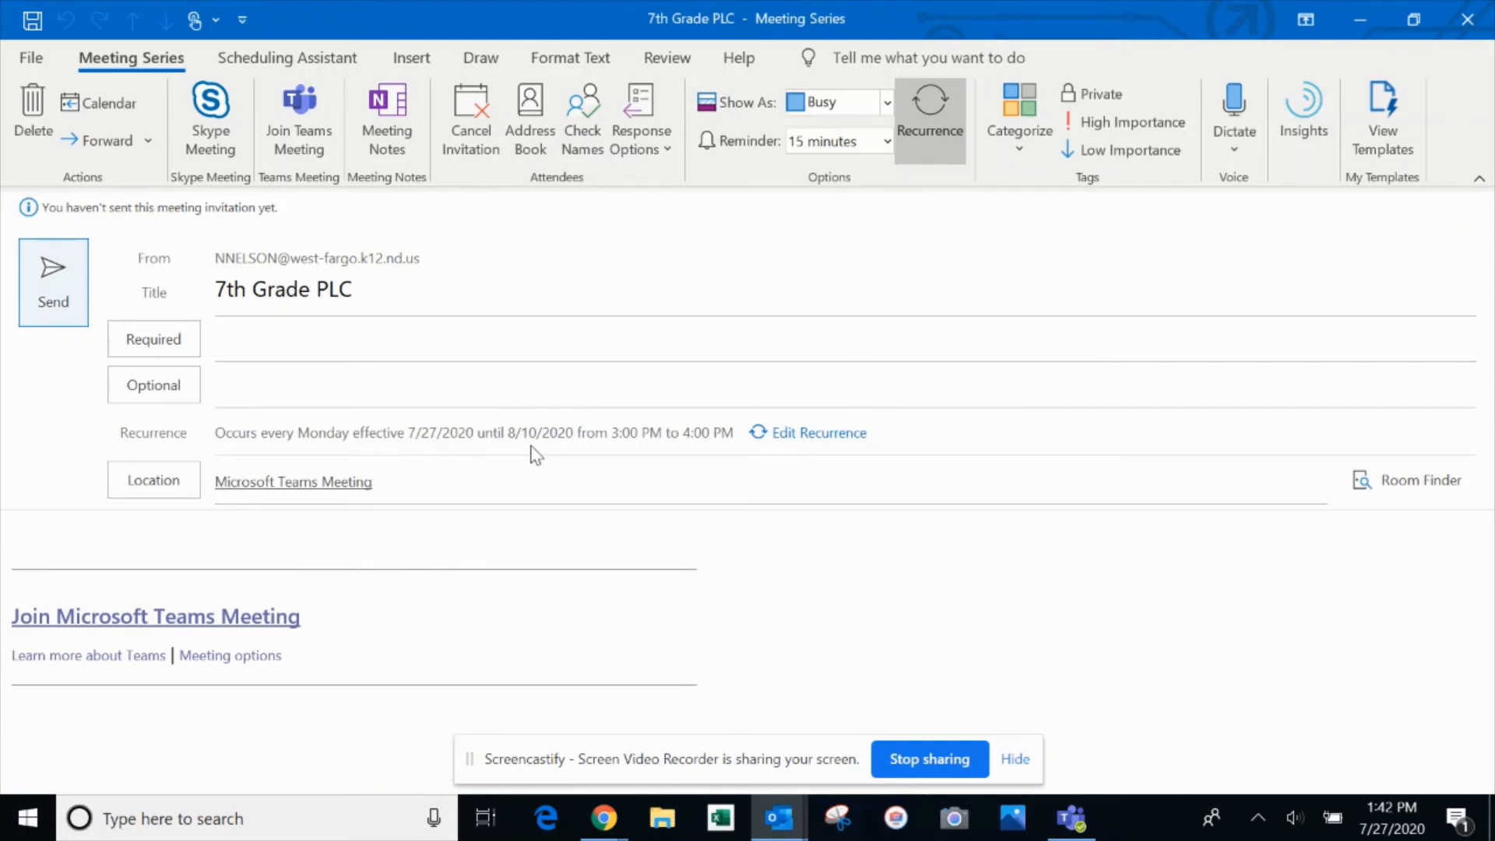
Write 'Please add this to your calendar!' above the Teams link in the message body
click(370, 537)
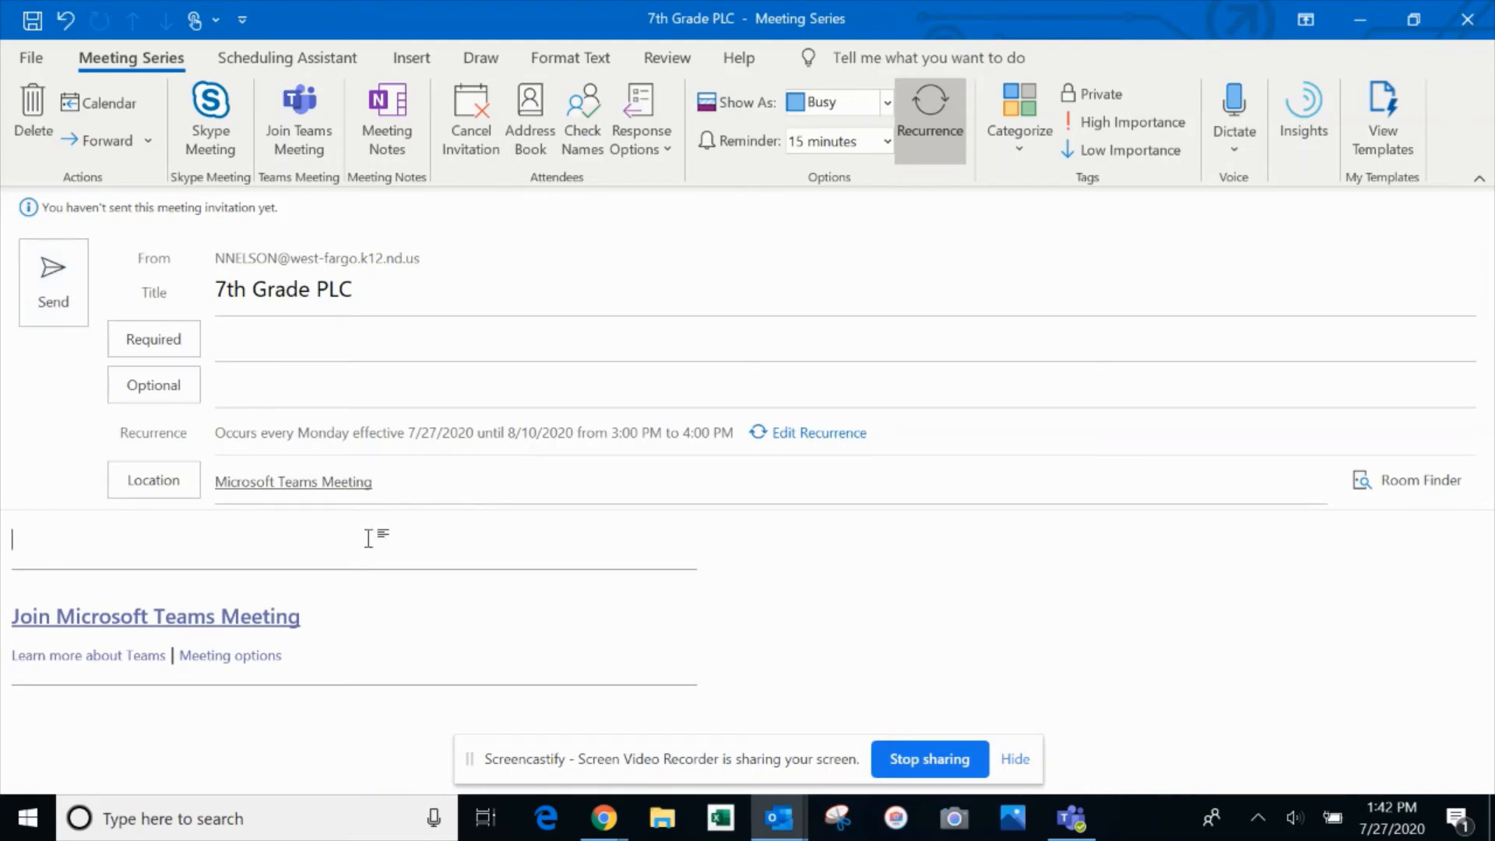
text(Please add this to y)
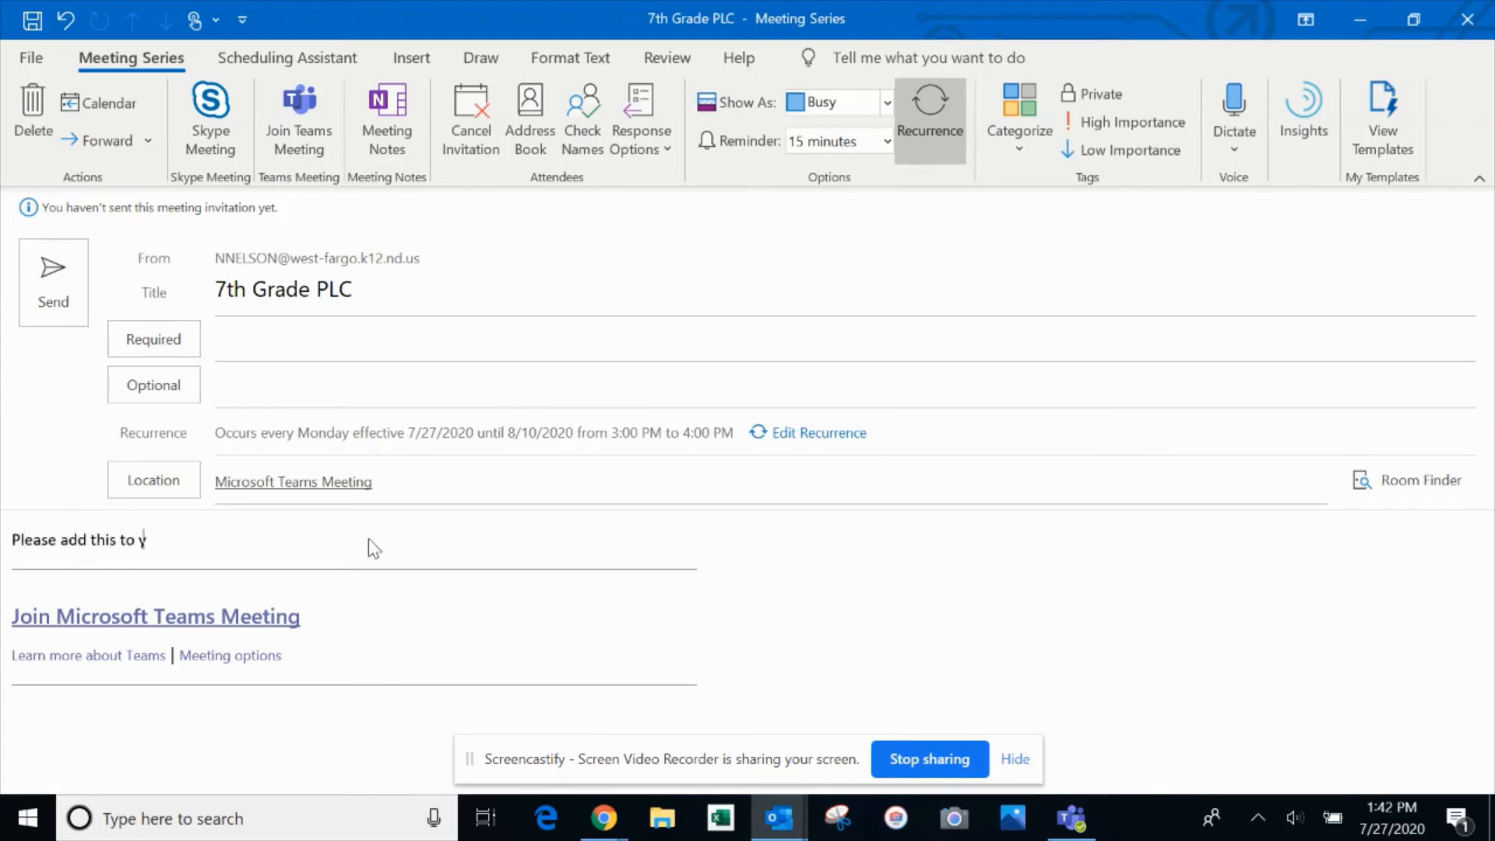
text(our calendar!)
Back in Teams, open Assignments for the Language Arts - Period 1 class
click(1089, 834)
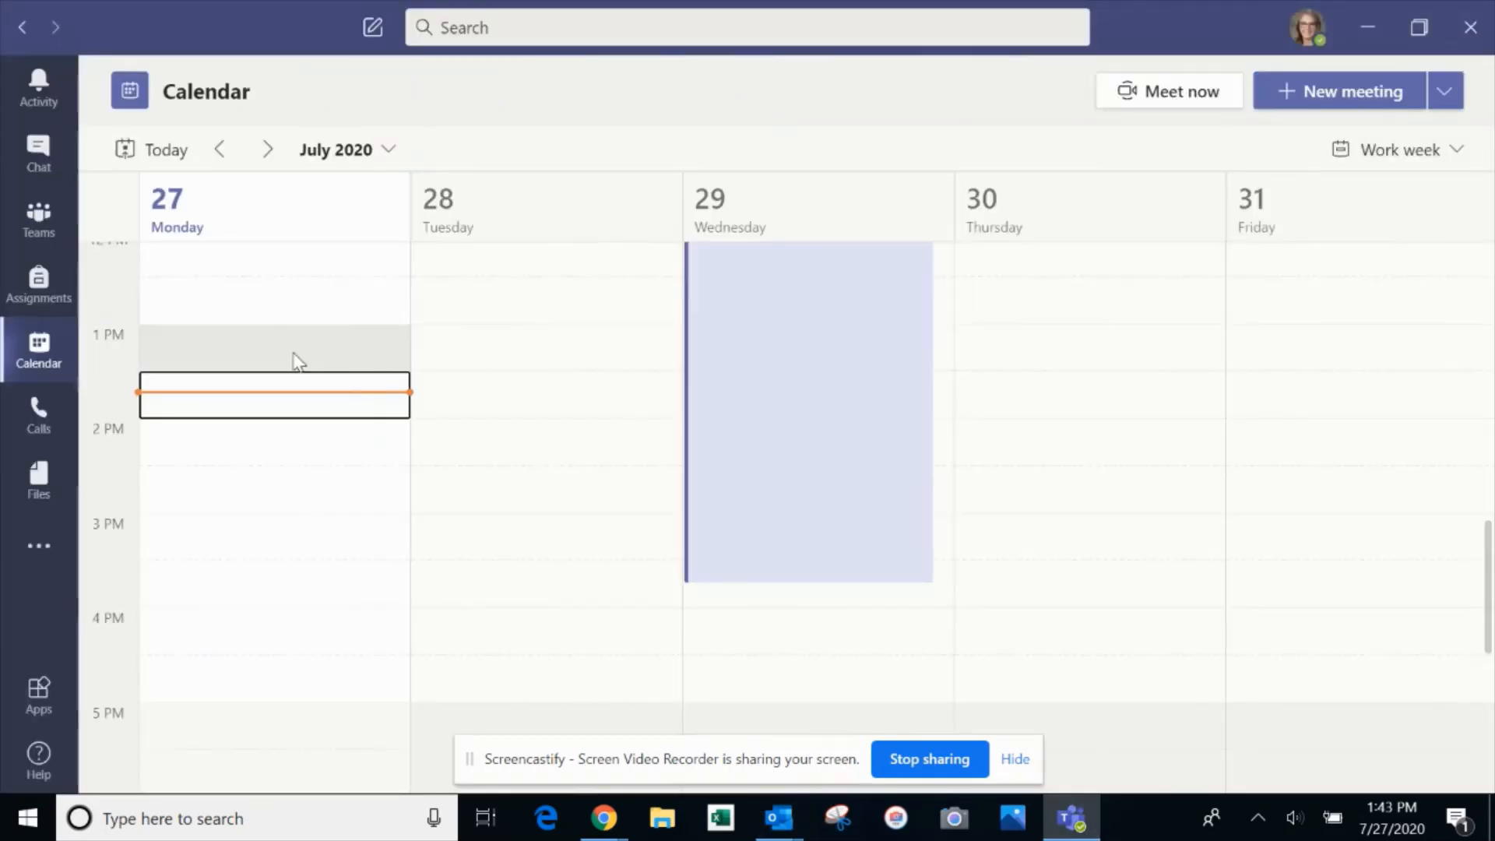
click(27, 281)
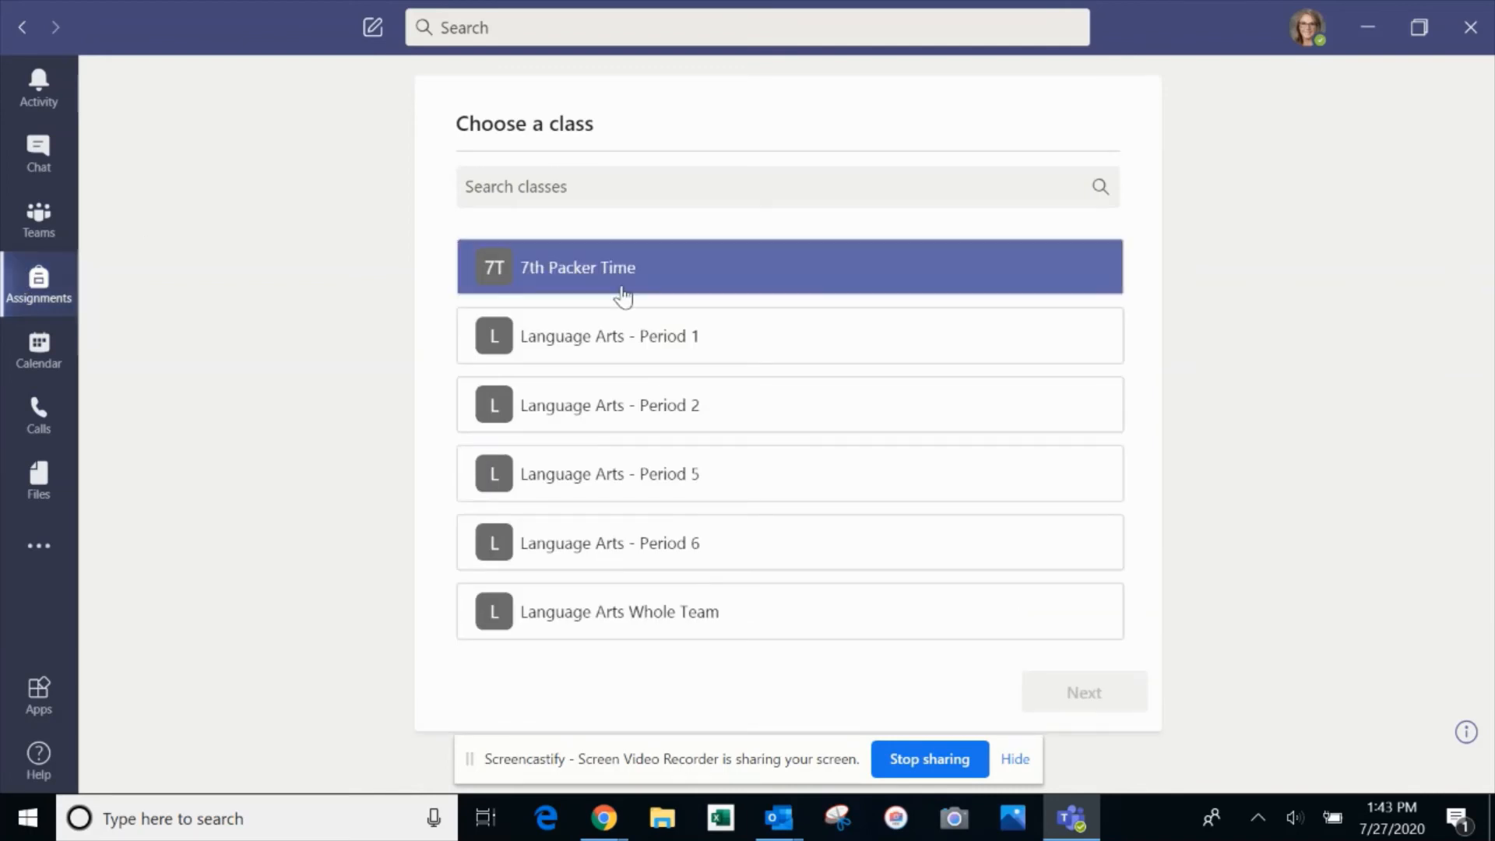
click(634, 337)
click(1137, 679)
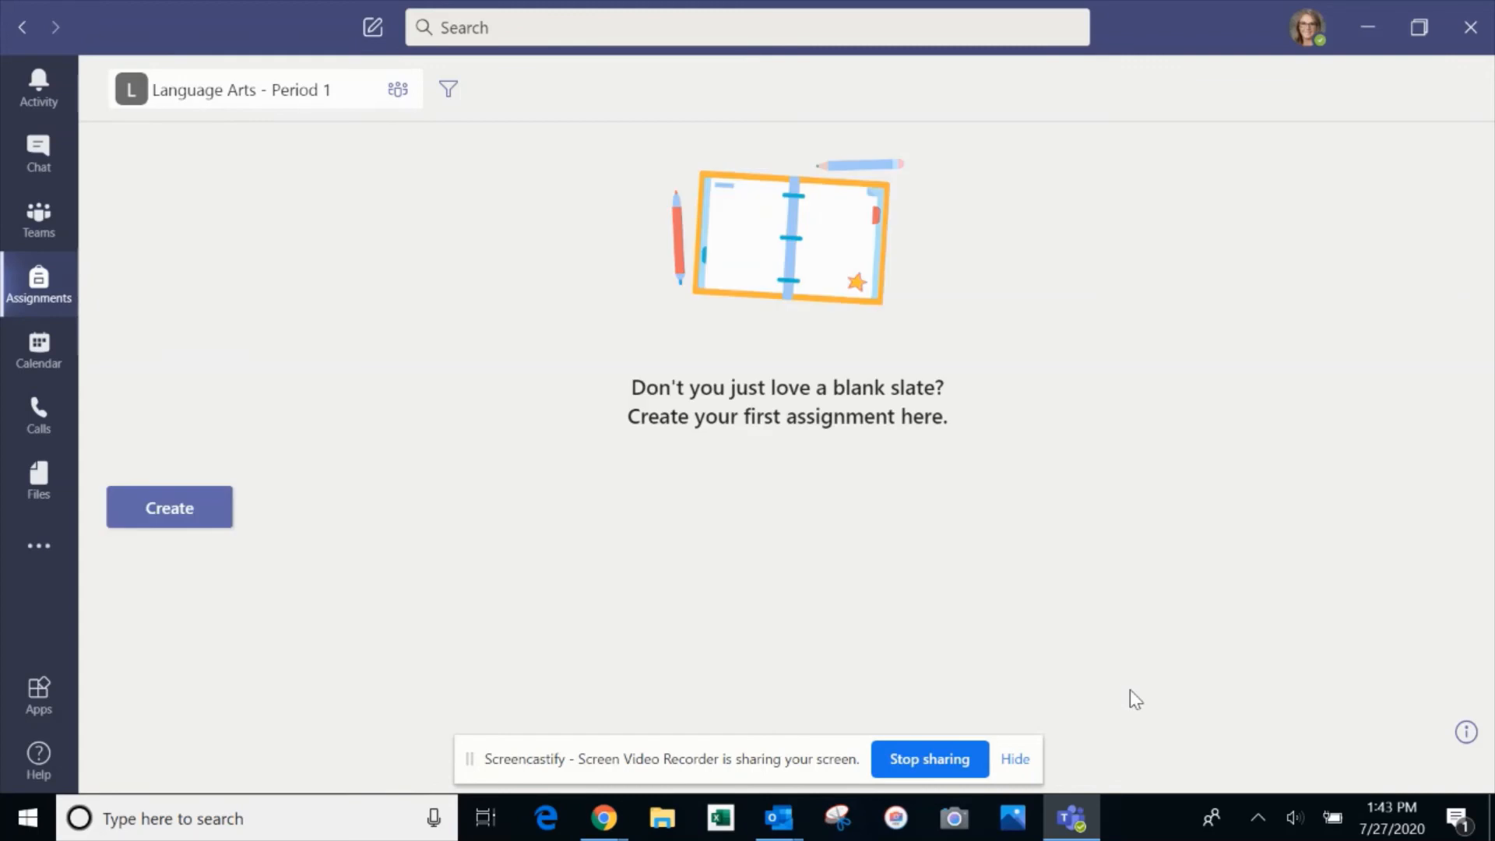
Skip reusing an existing class's assignment and start a blank new assignment for Language Arts - Period 1
click(174, 517)
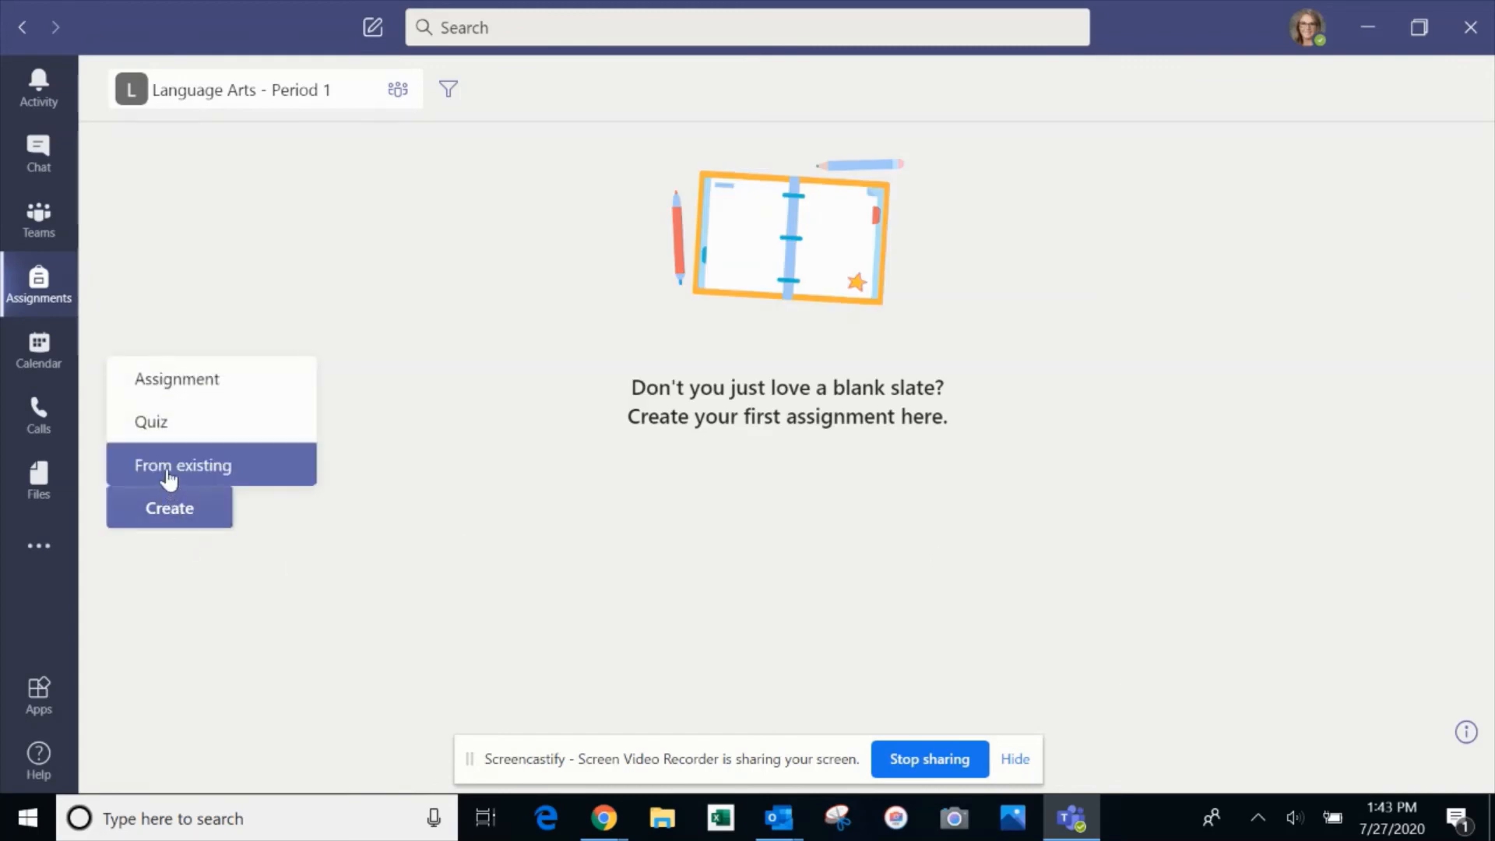
click(166, 472)
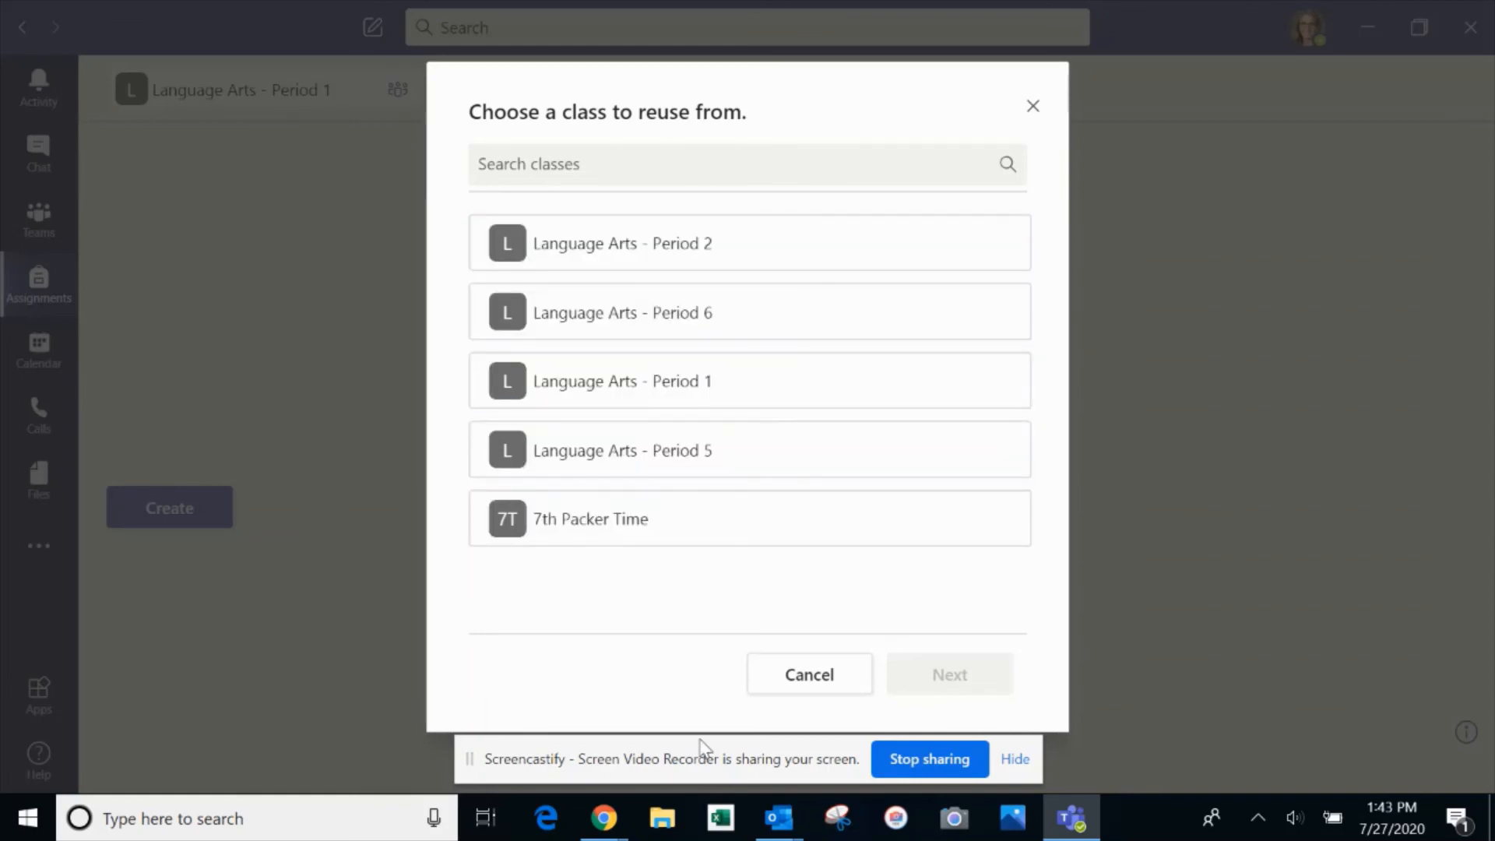
click(774, 682)
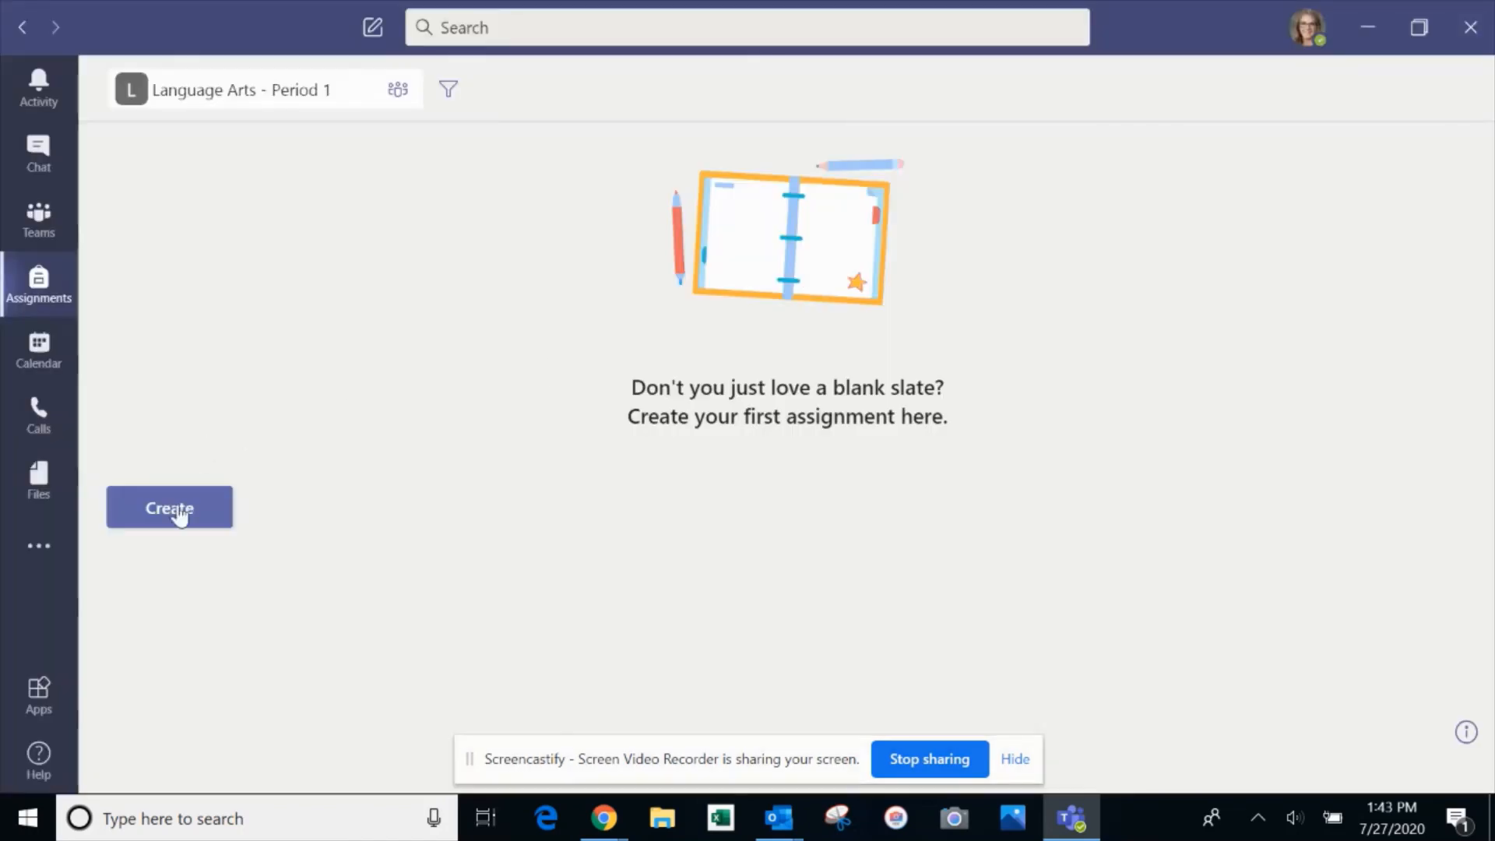
click(175, 510)
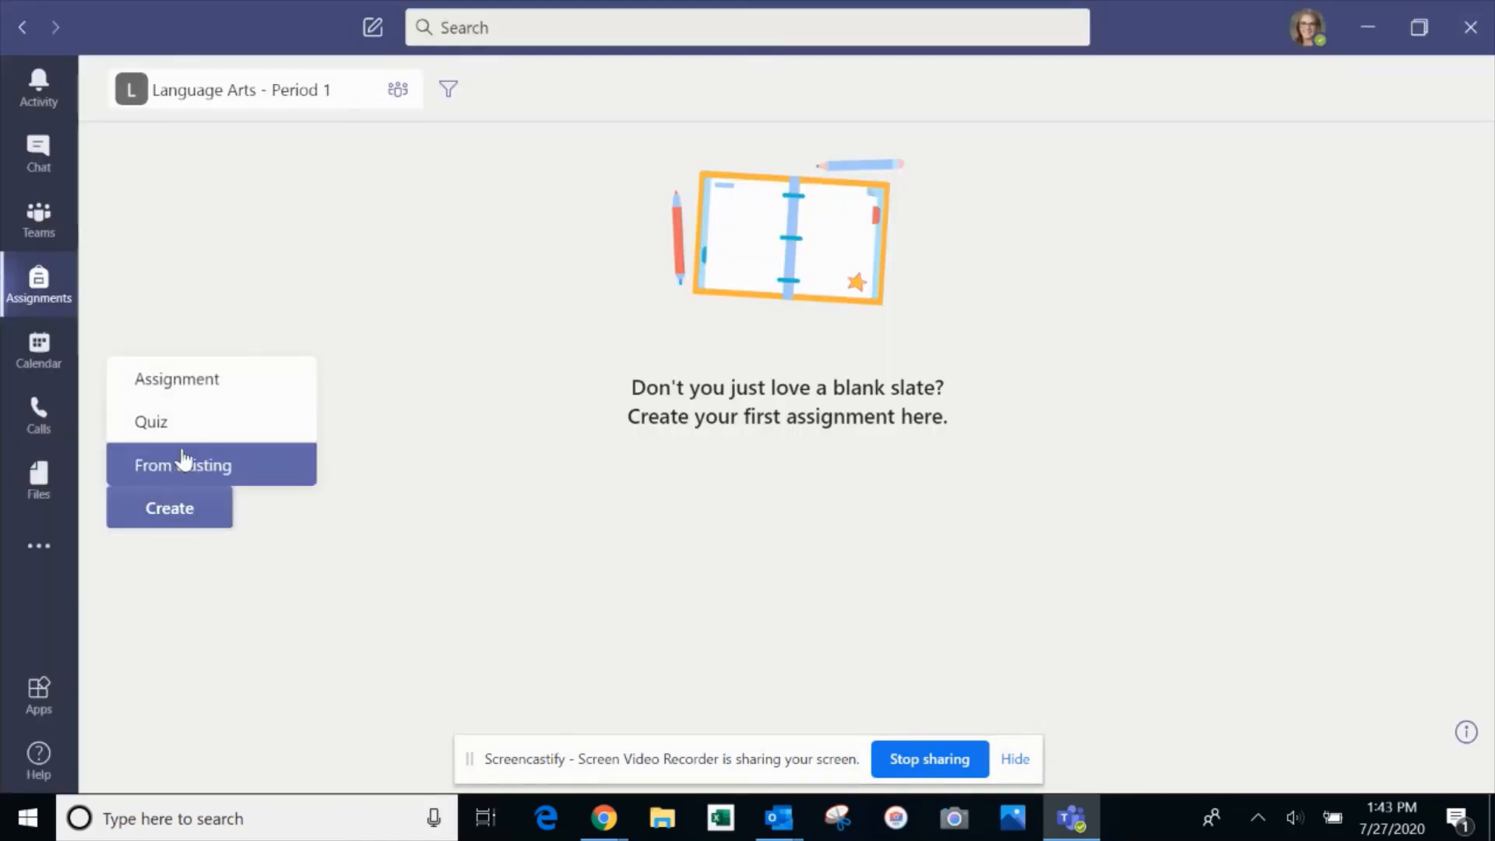
click(185, 380)
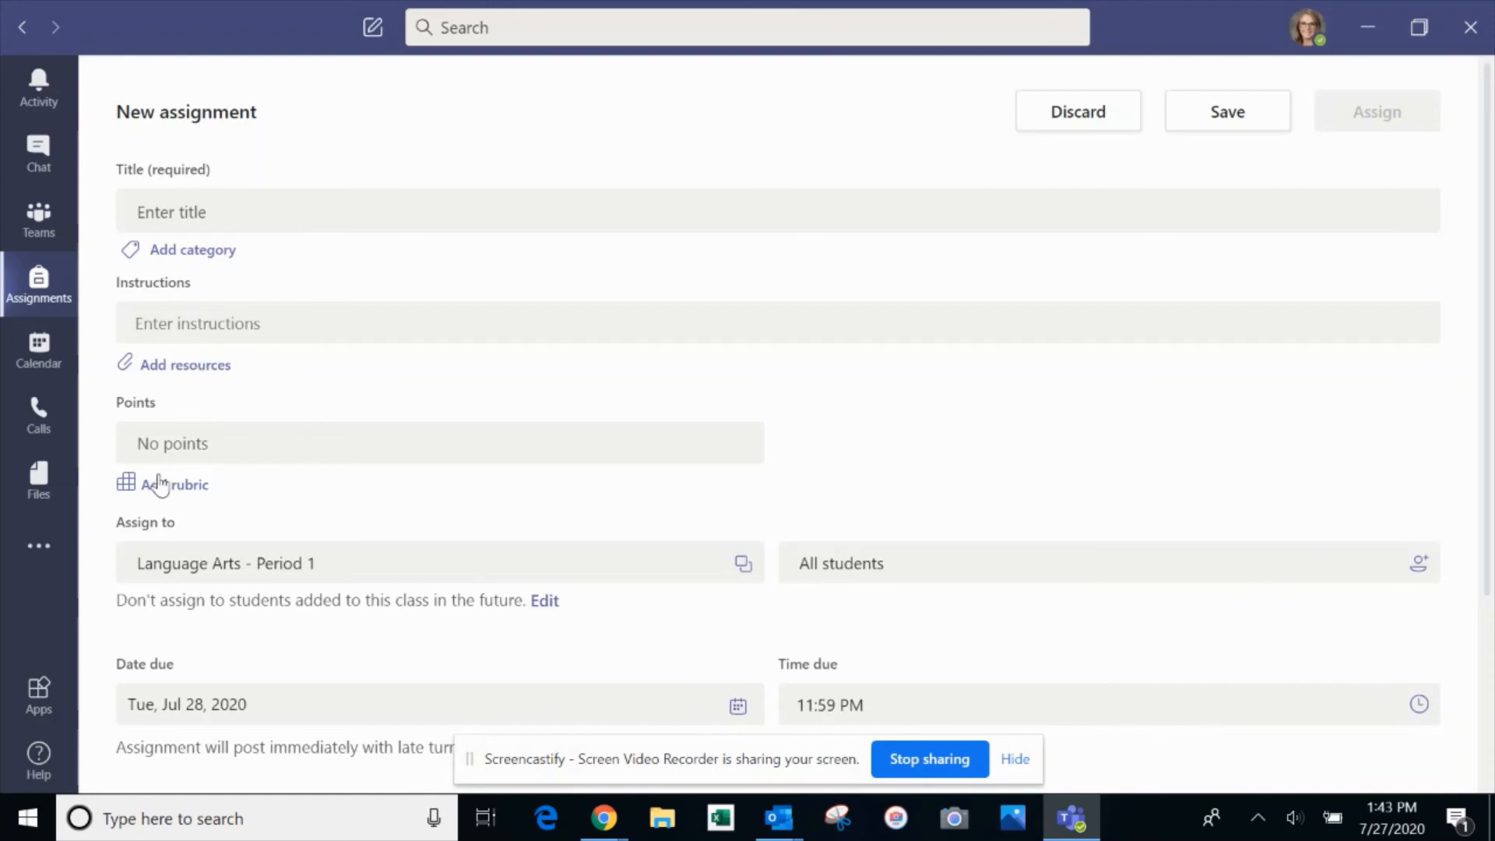
Review the blank assignment form's fields, then discard it to return to the assignment list
scroll(199, 495, down, 3)
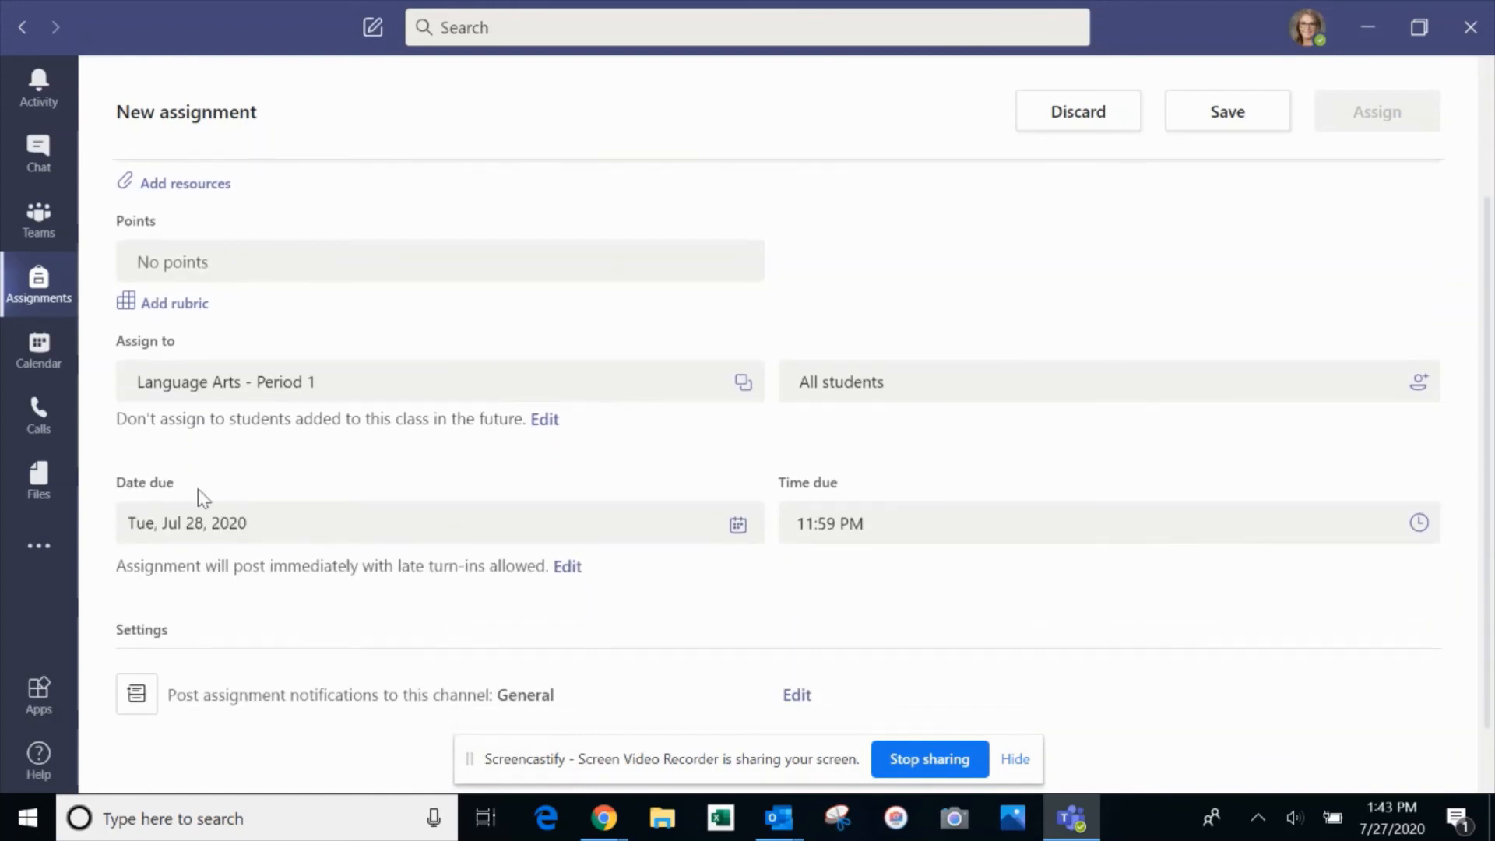
scroll(201, 497, down, 1)
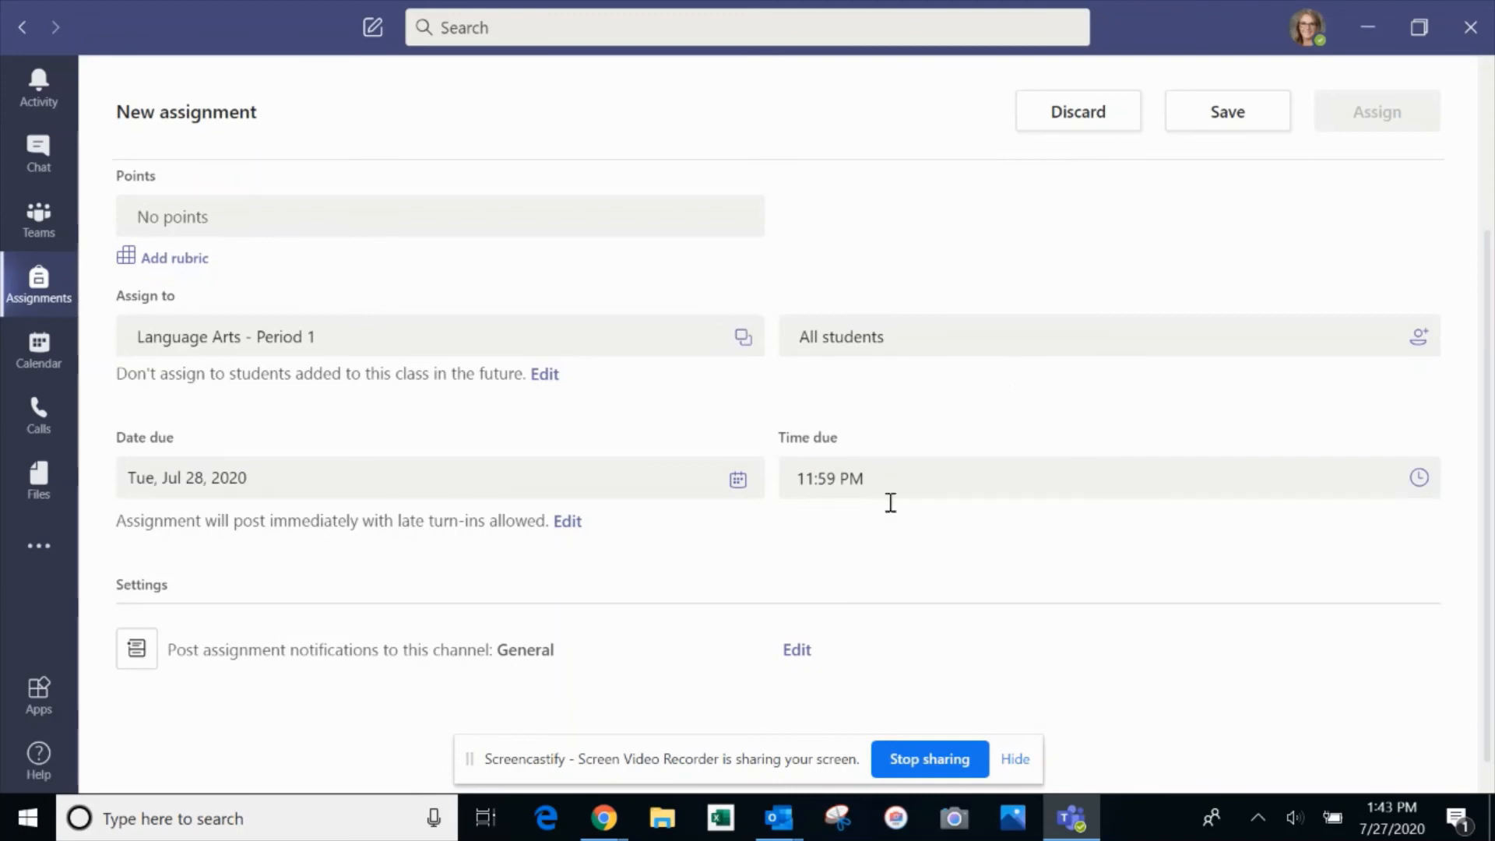
scroll(967, 587, down, 1)
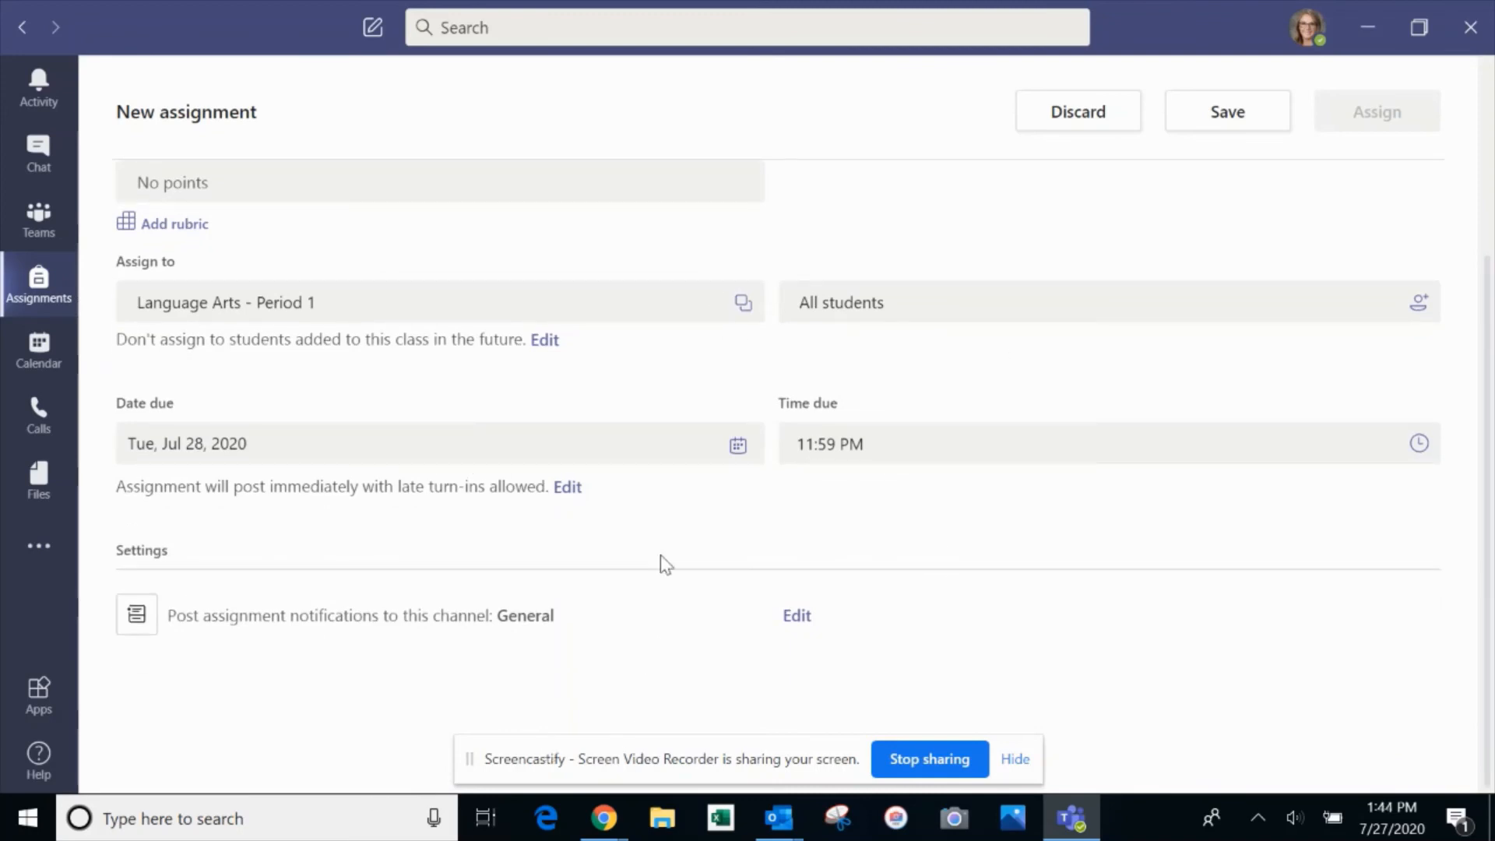
scroll(661, 561, up, 5)
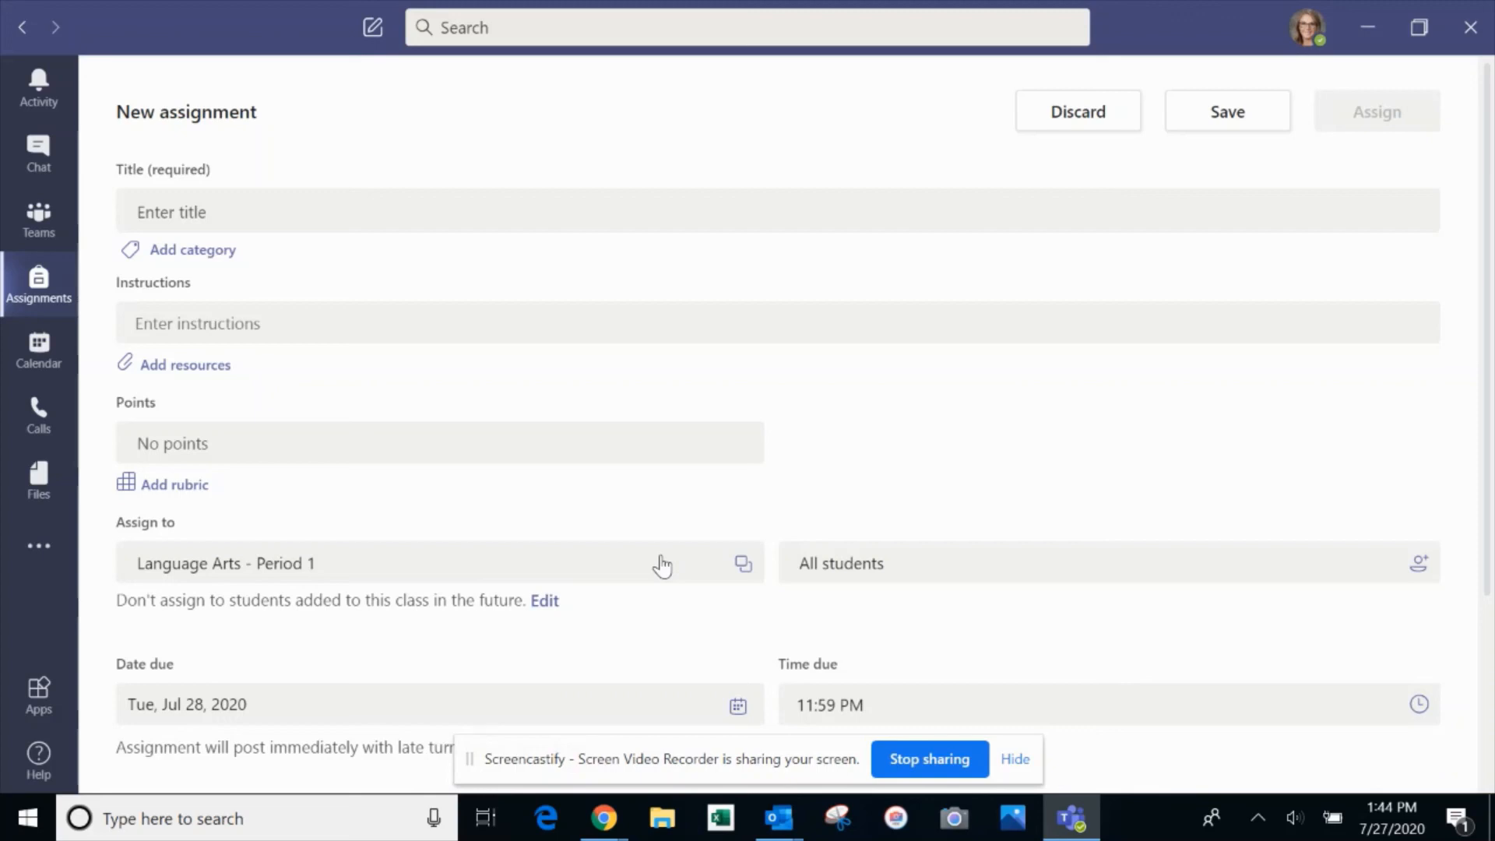
click(1068, 137)
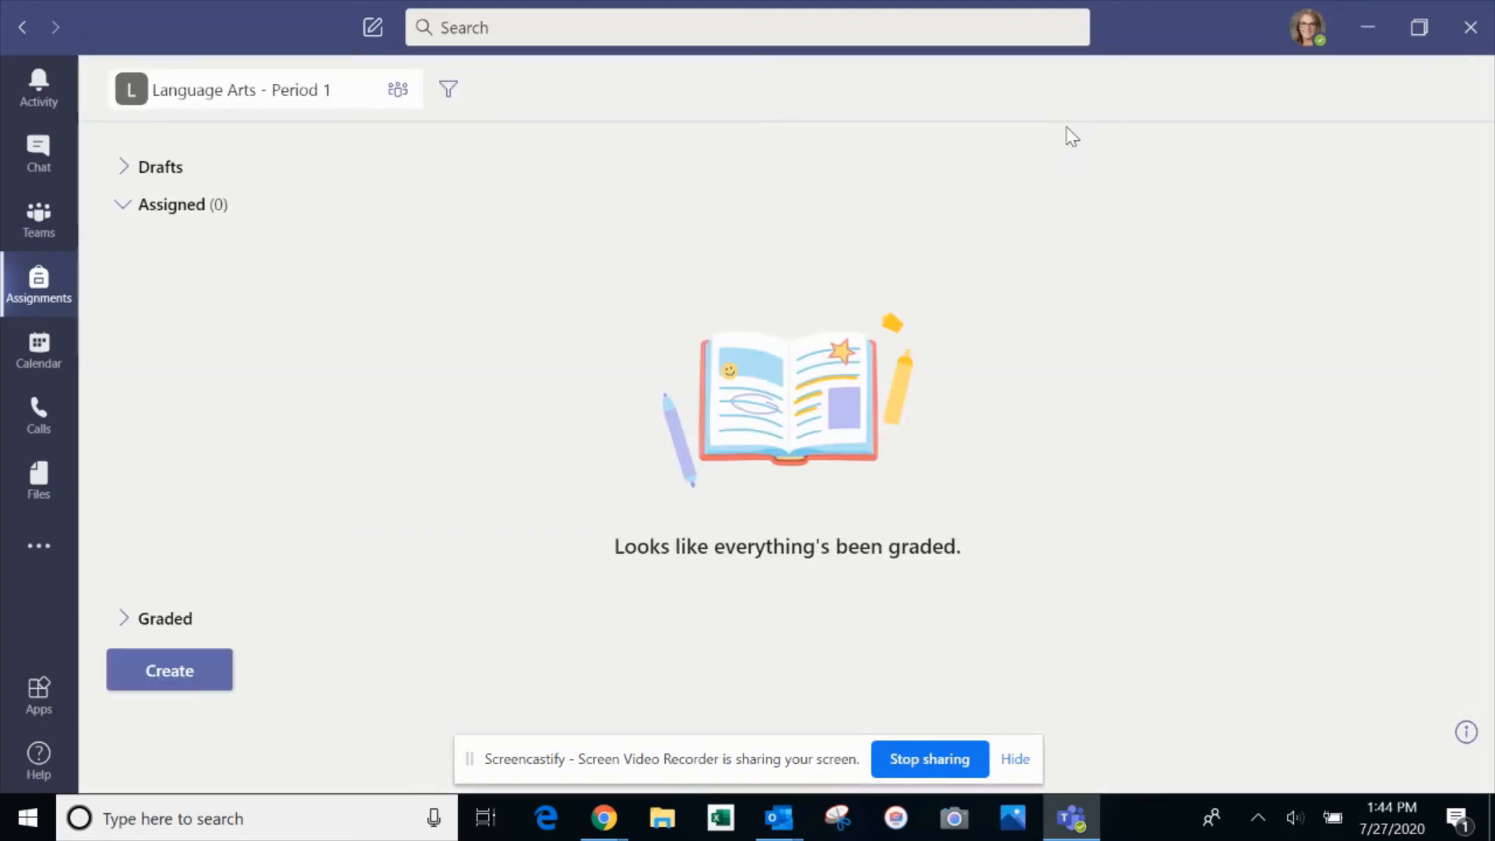